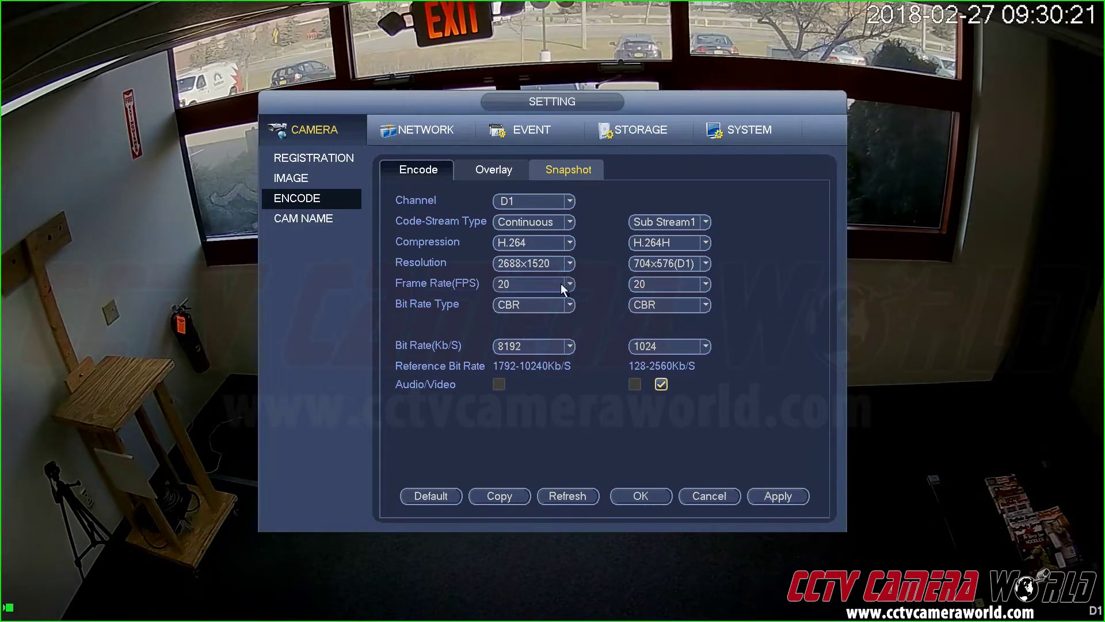
# Try the MD code-stream type on channel D1's main stream, return it to Continuous and review the type choices
pyautogui.click(504, 221)
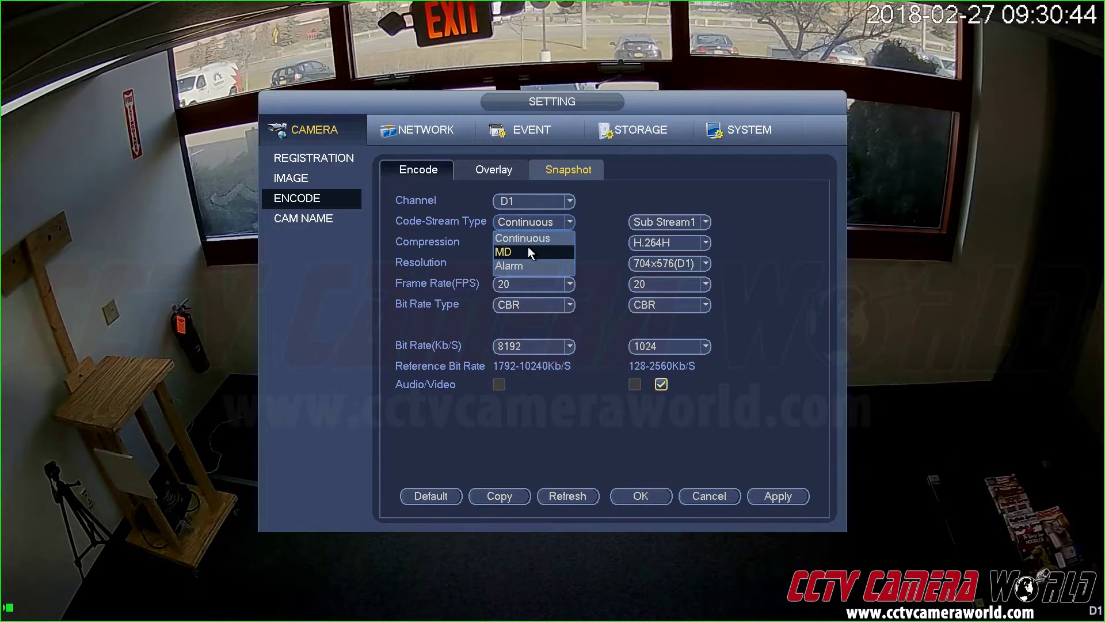
pyautogui.click(509, 253)
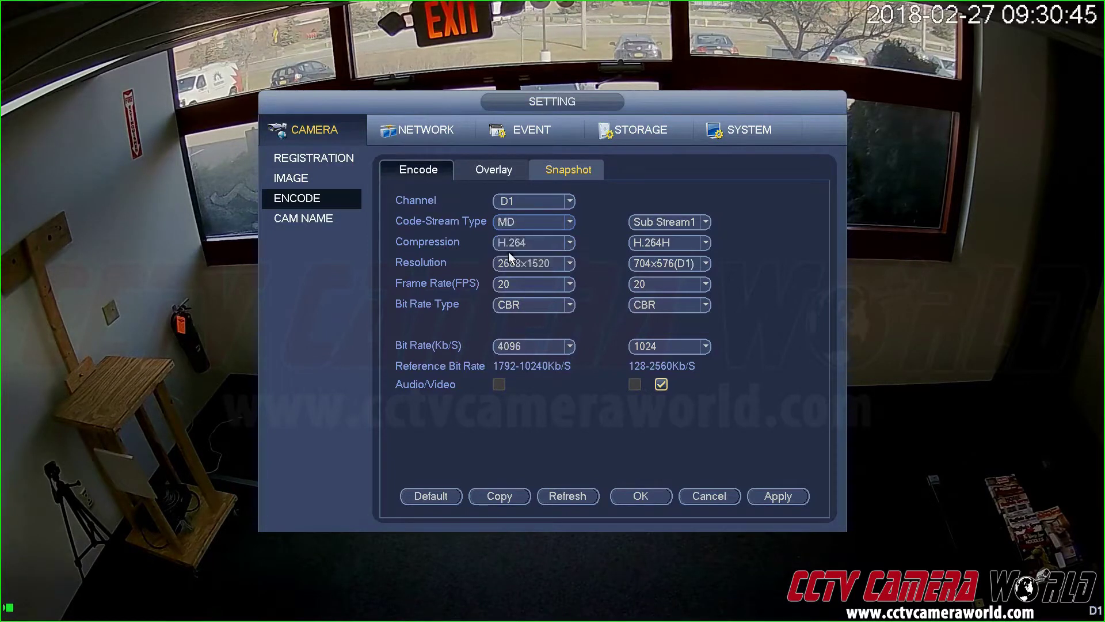
pyautogui.click(545, 221)
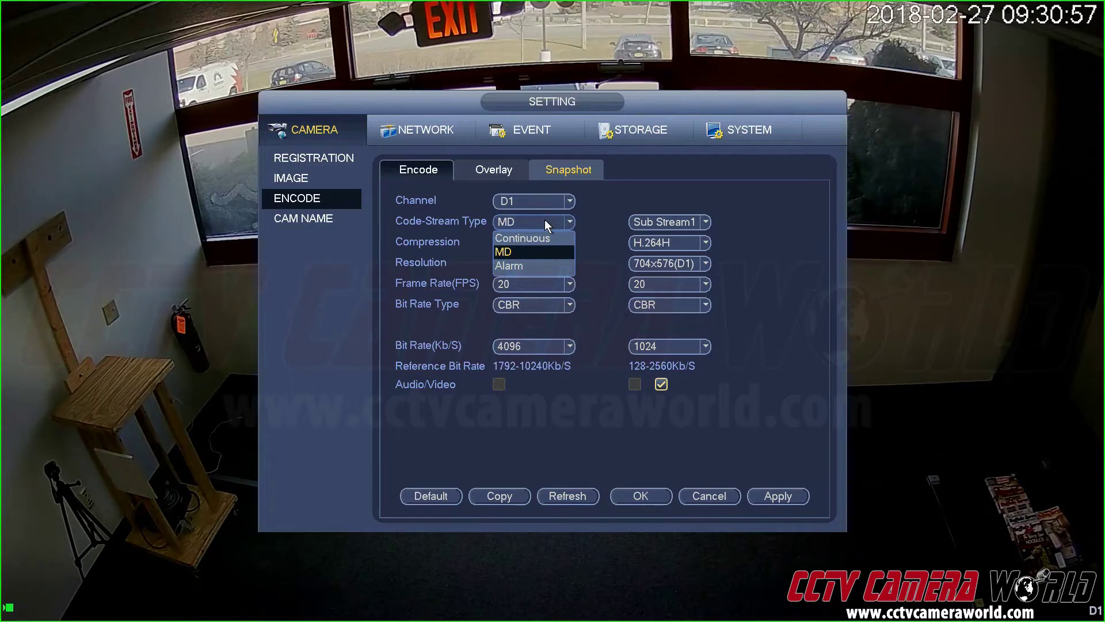
pyautogui.click(531, 264)
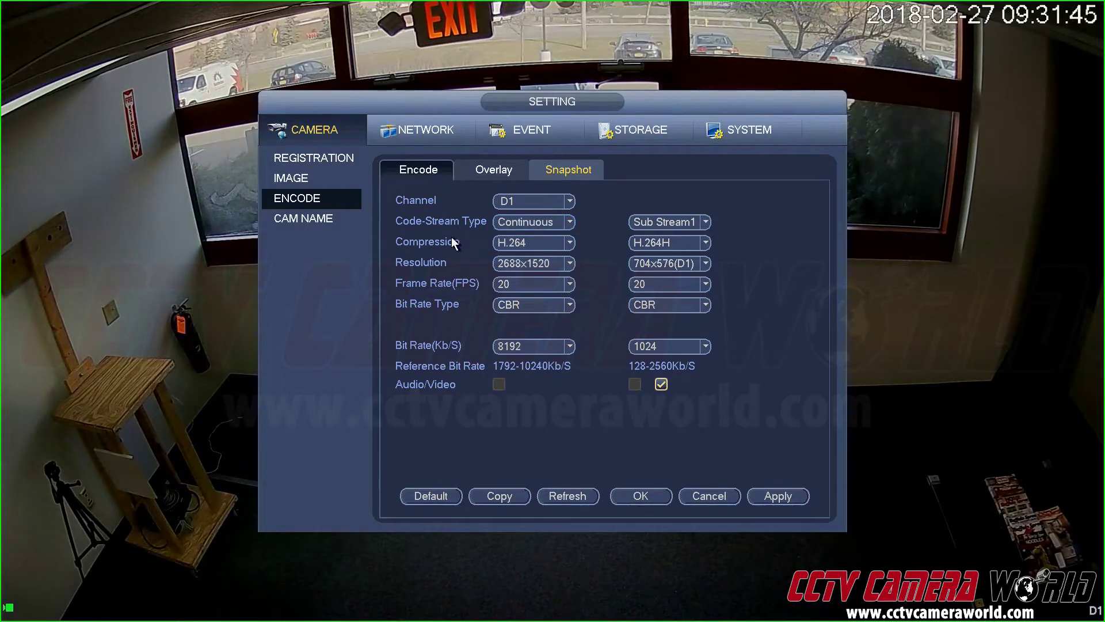
pyautogui.click(502, 224)
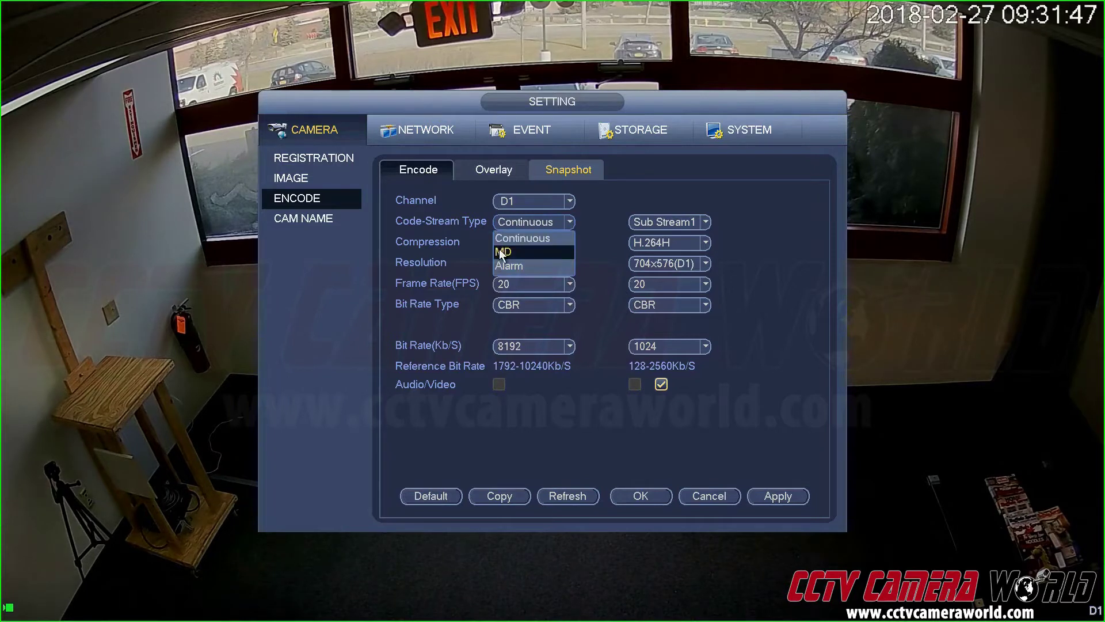
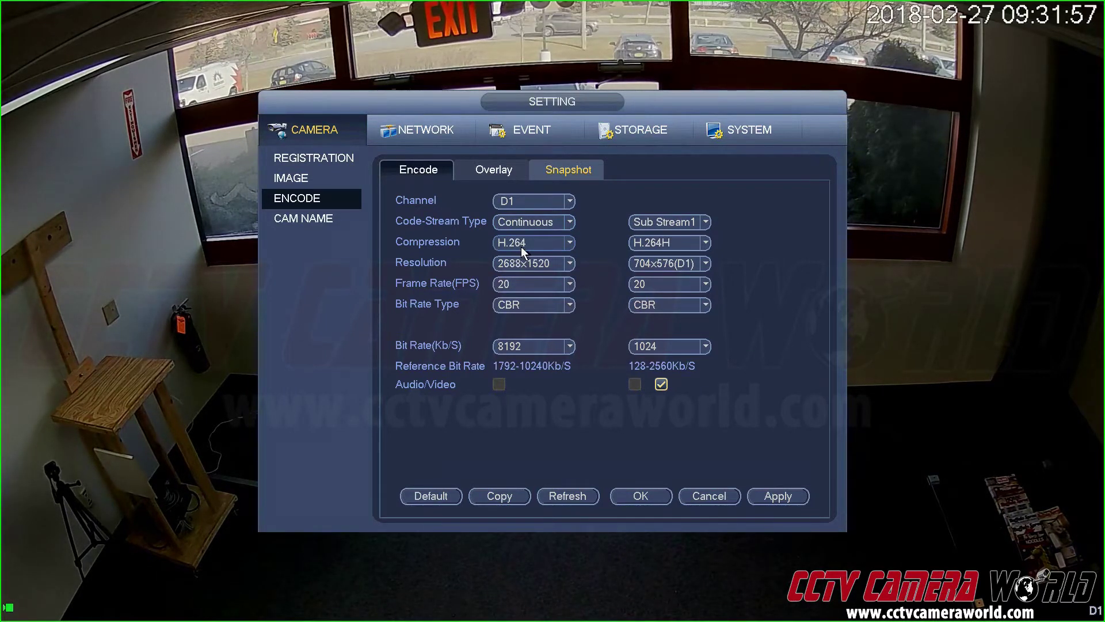
# Examine the compression, resolution and frame rate choices for channel D1's main stream, keeping 2688x1520
pyautogui.click(520, 247)
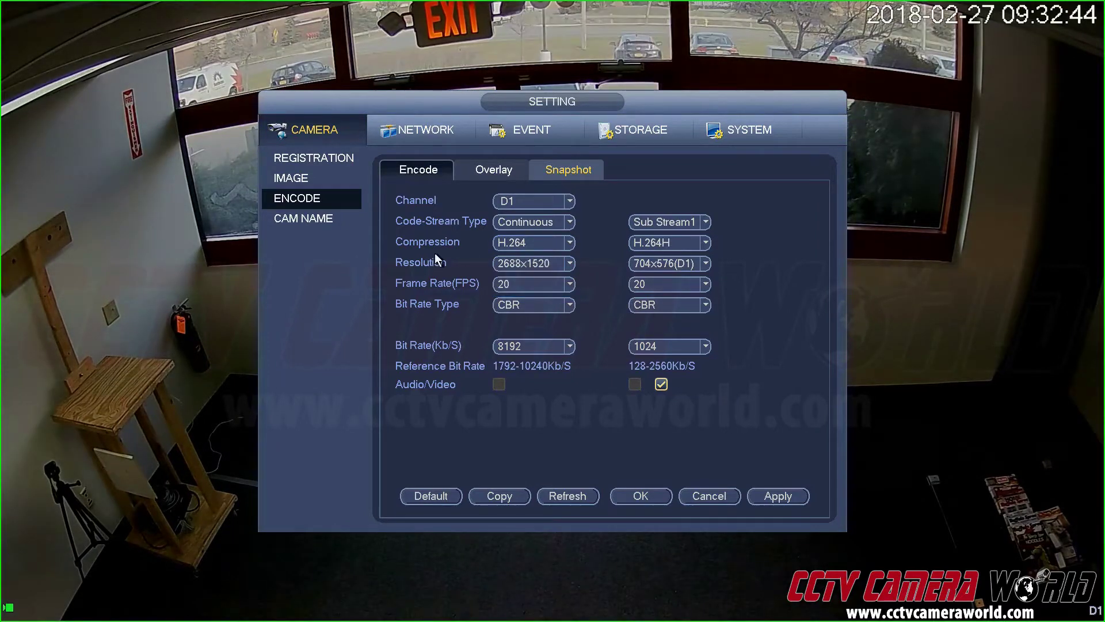
pyautogui.click(546, 267)
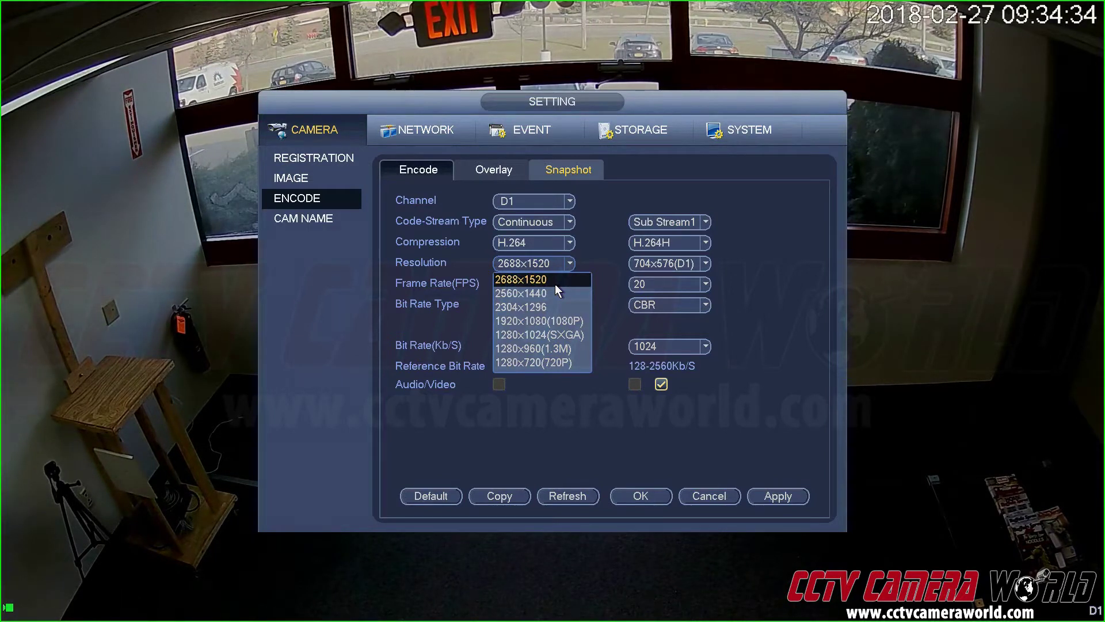
pyautogui.click(555, 284)
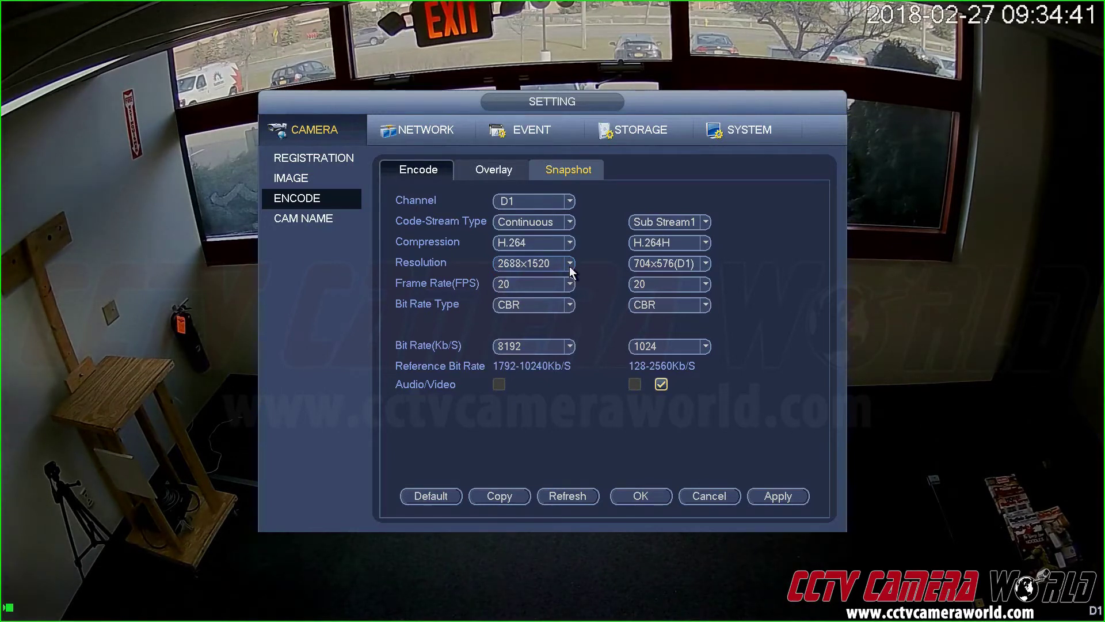
pyautogui.click(569, 266)
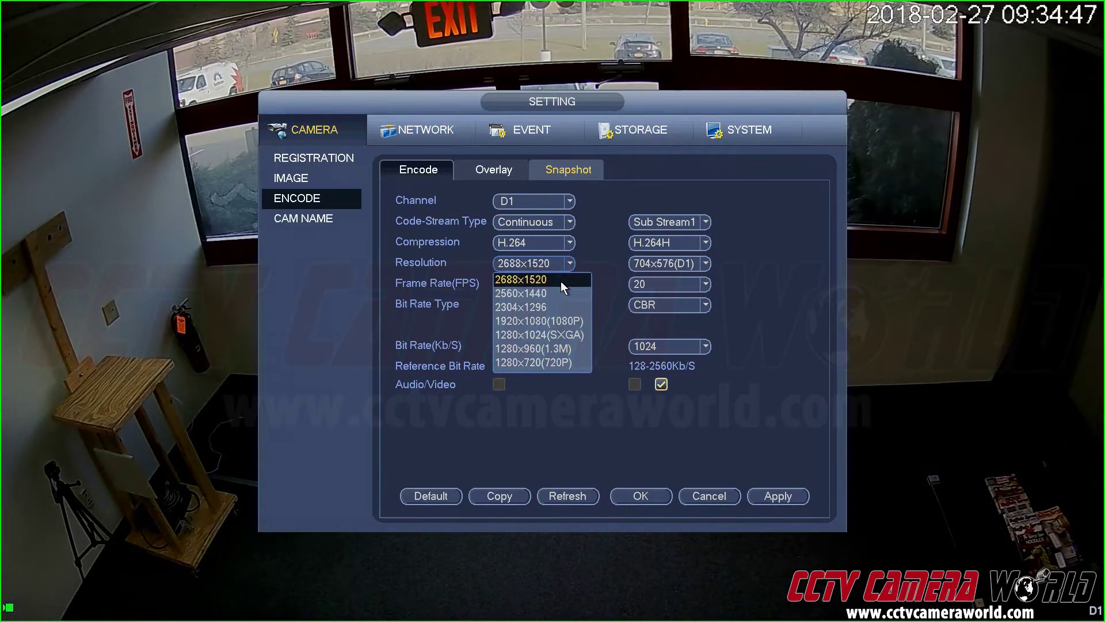
pyautogui.click(561, 280)
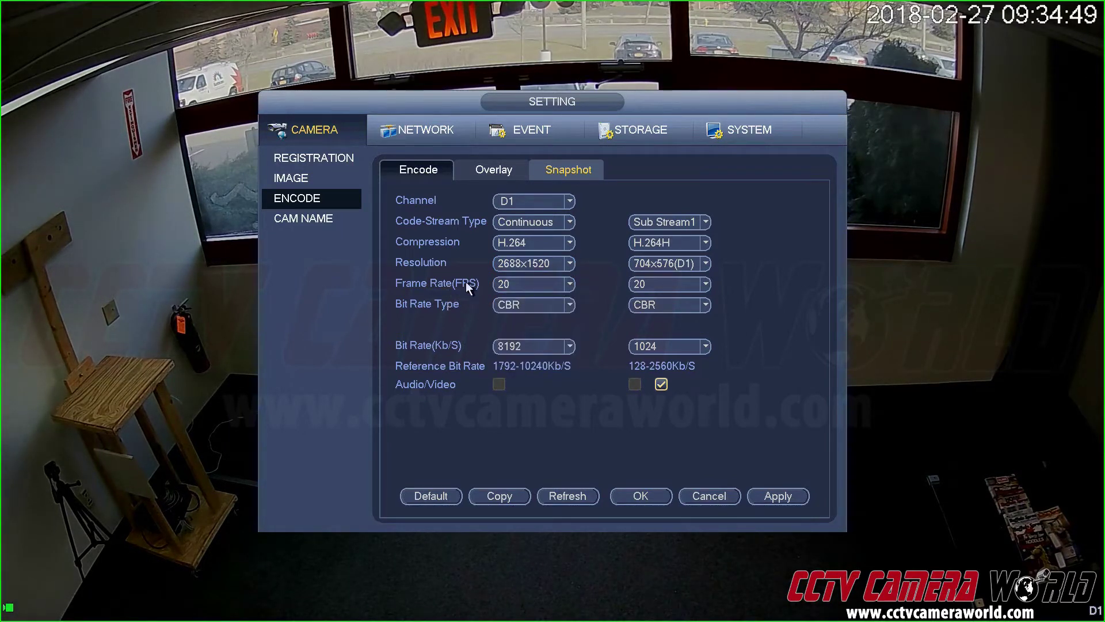
pyautogui.click(545, 288)
pyautogui.click(421, 342)
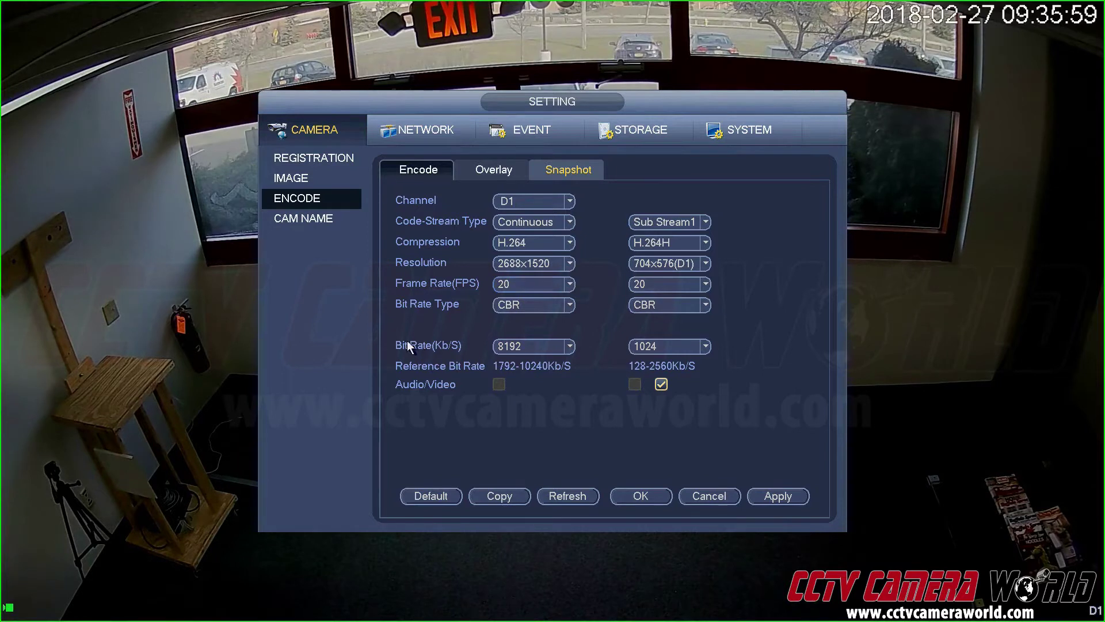
# Switch channel D1's main stream bit rate type to VBR and return it to CBR
pyautogui.click(512, 310)
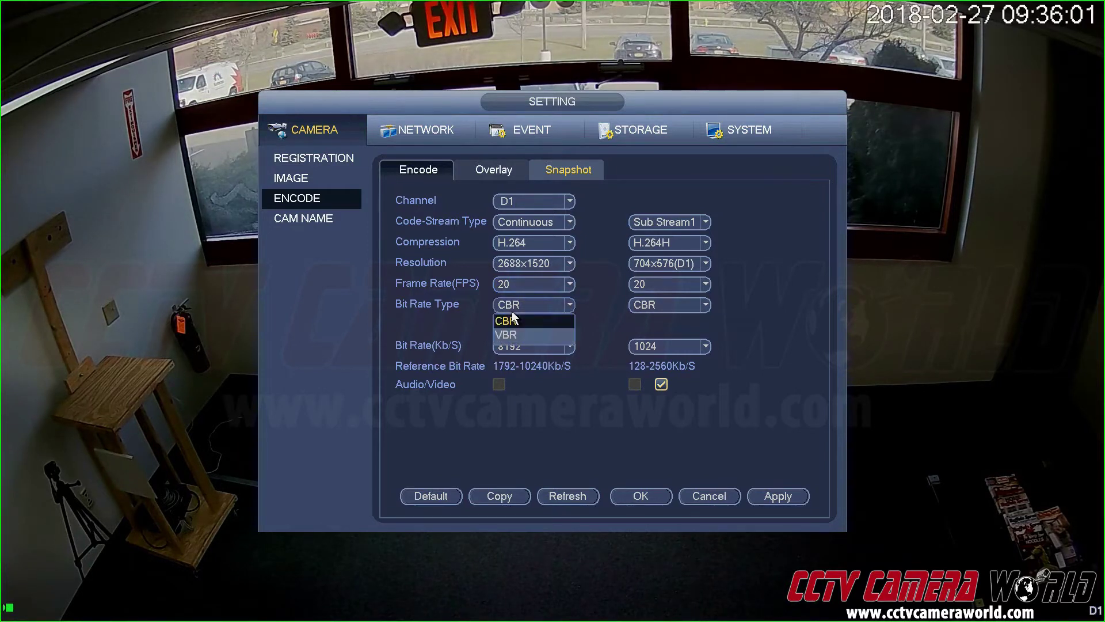
pyautogui.click(534, 333)
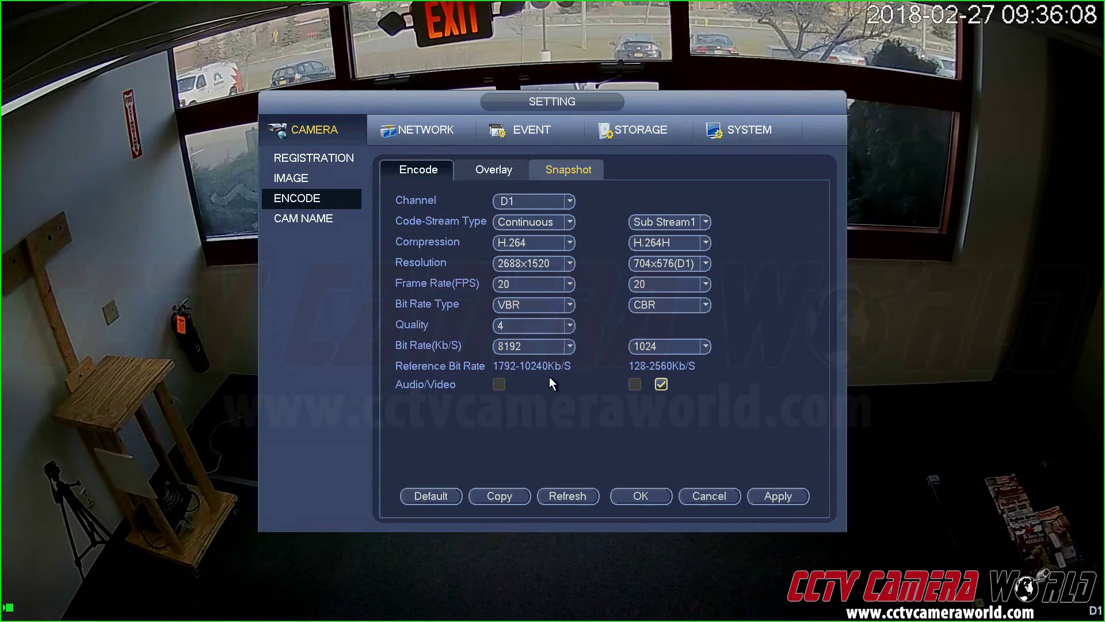
pyautogui.click(534, 307)
pyautogui.click(529, 320)
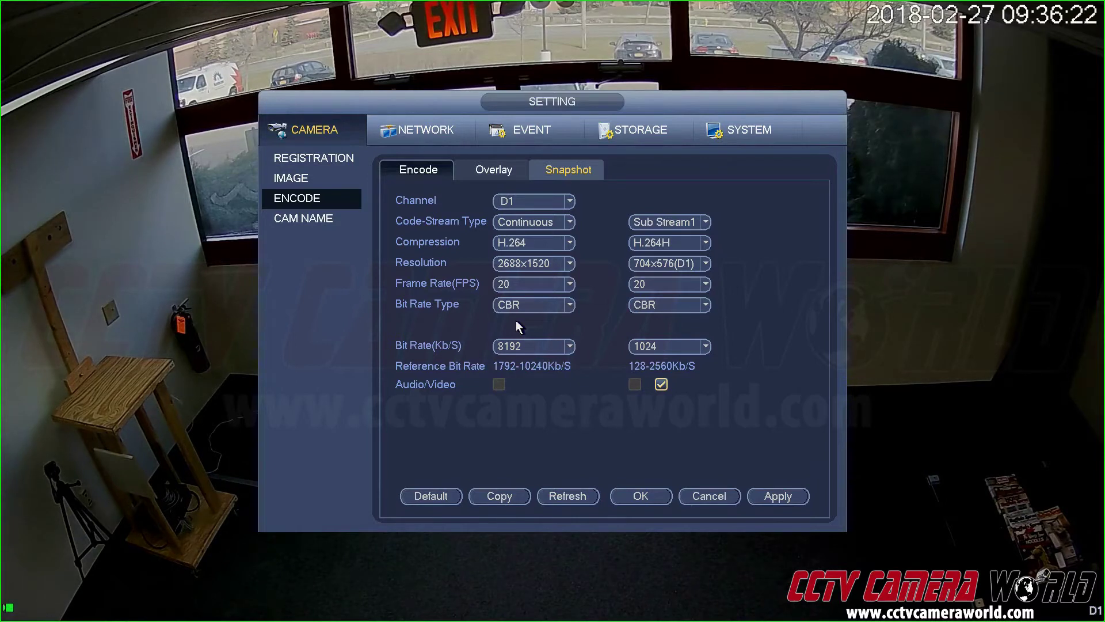
# Try a bit rate of 4096 Kb/S on channel D1's main stream and select H.264 compression
pyautogui.click(536, 347)
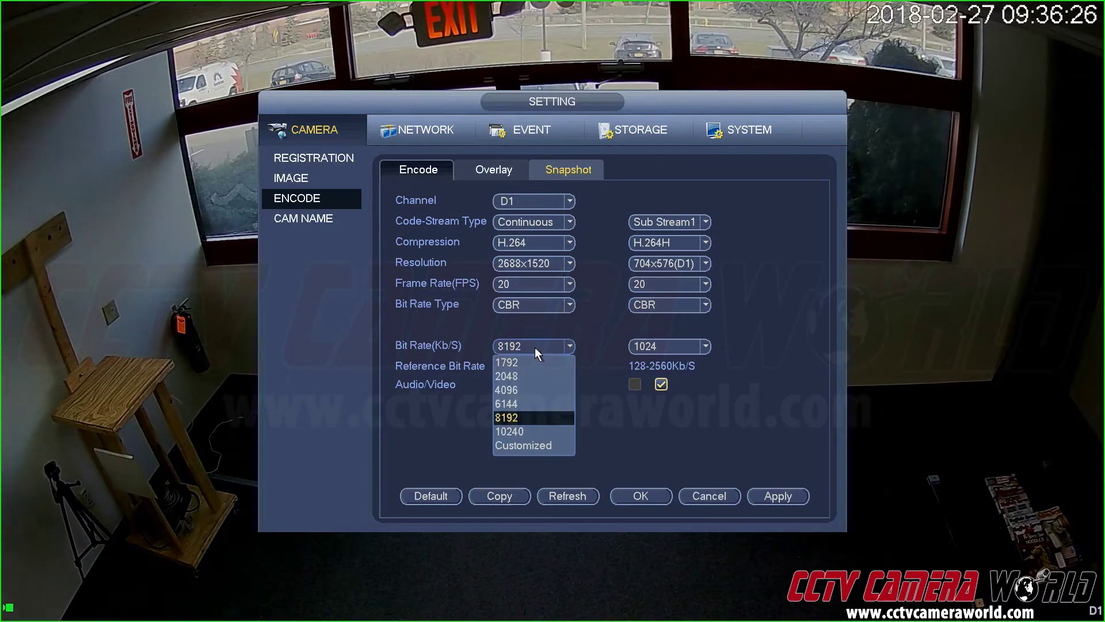
pyautogui.click(521, 391)
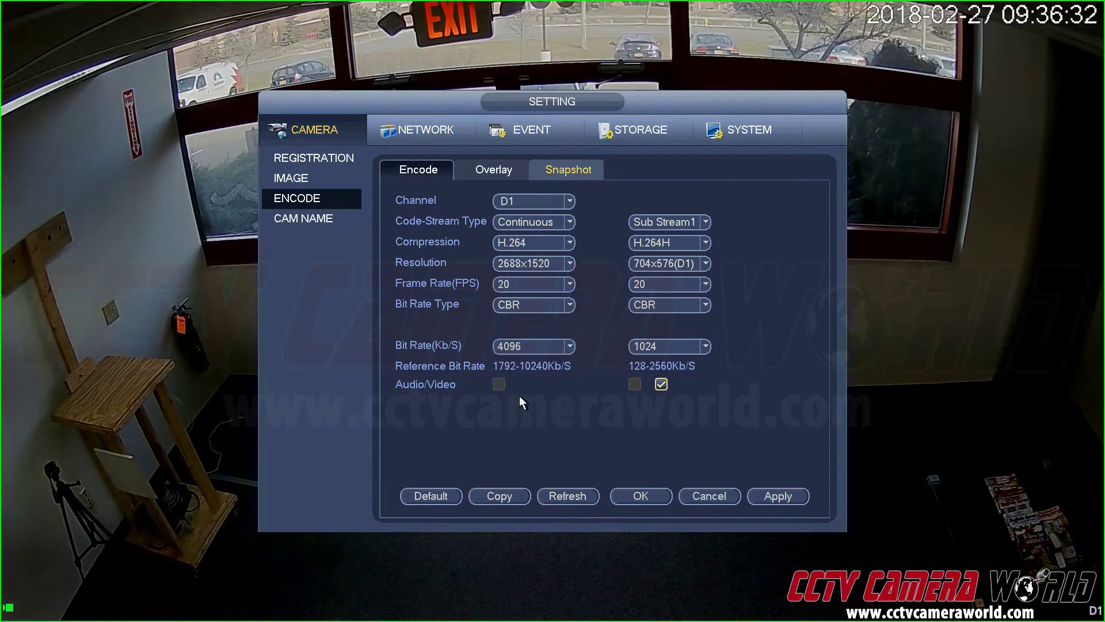
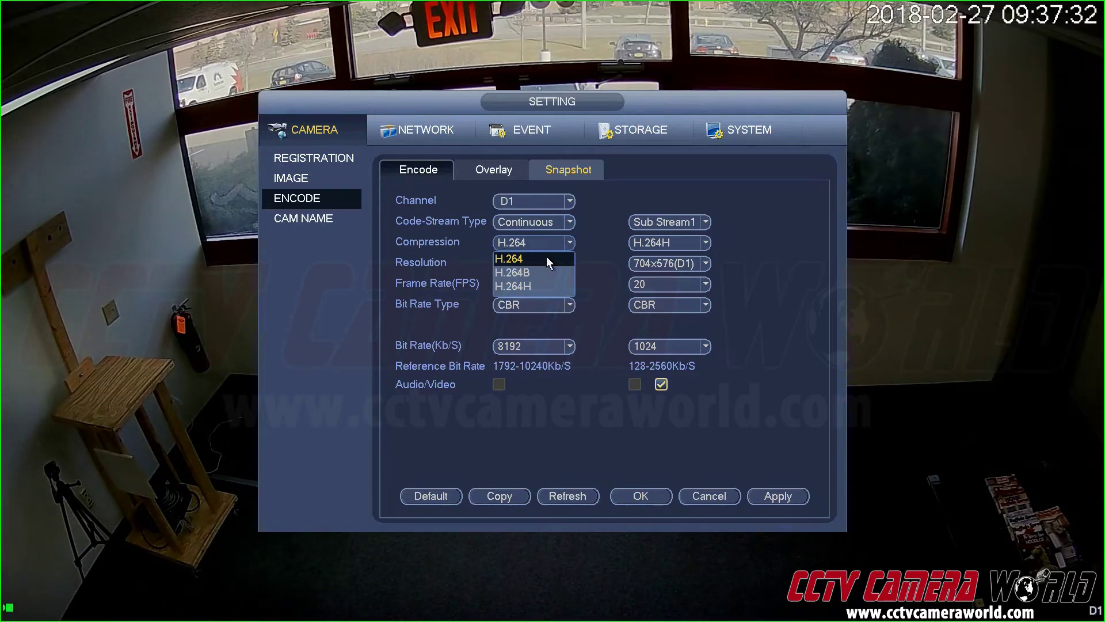
pyautogui.click(544, 258)
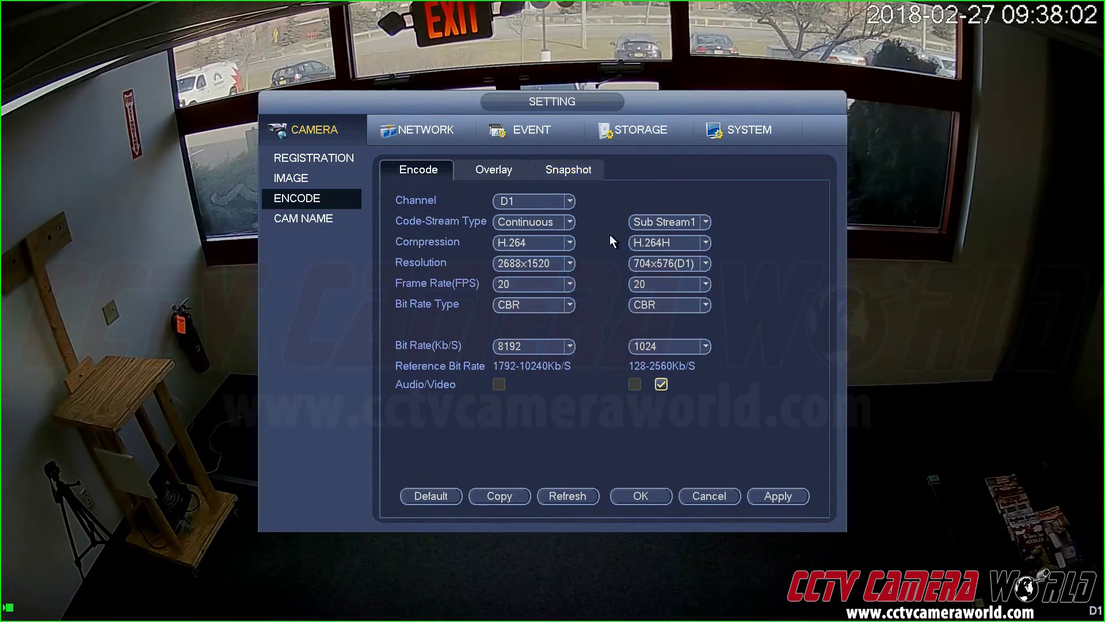
# Try a frame rate of 5 FPS on channel D1's main stream and restore it to 20 FPS
pyautogui.click(541, 285)
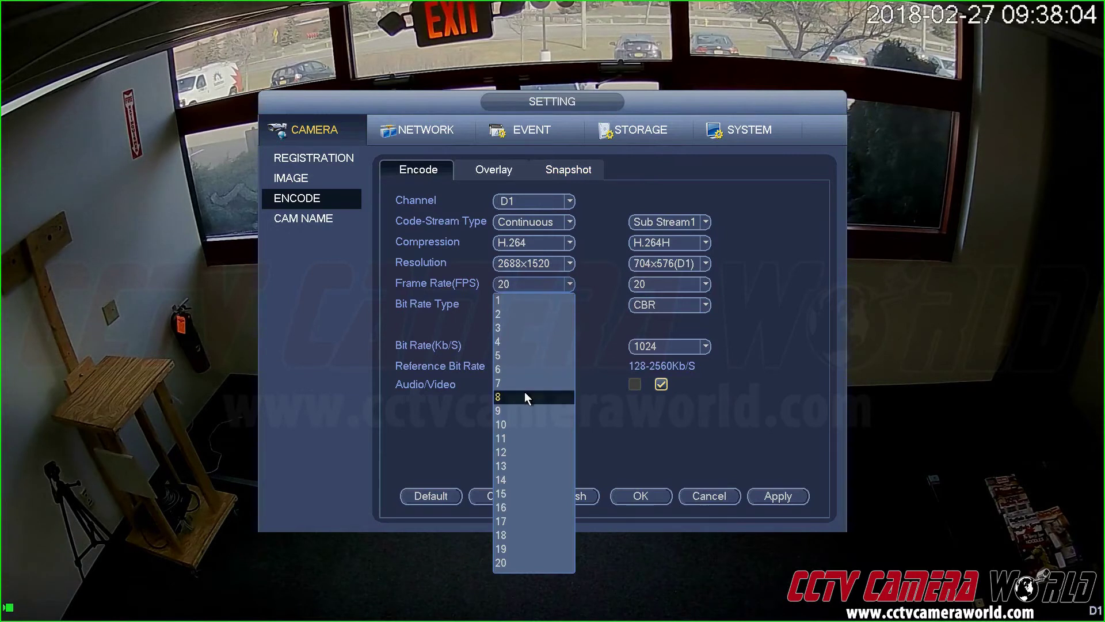
pyautogui.click(513, 356)
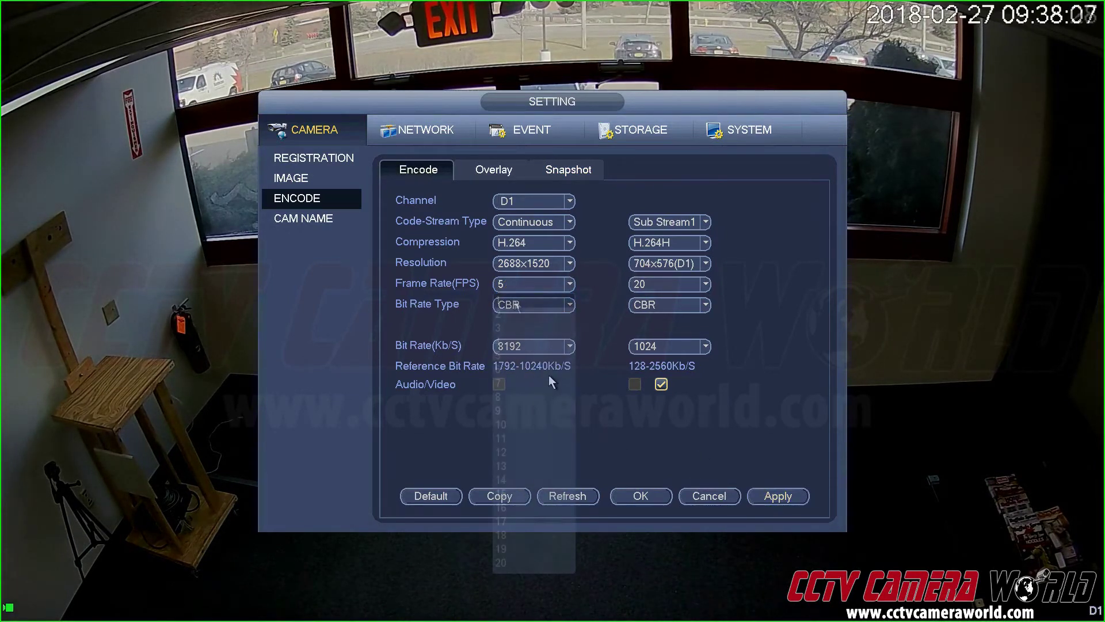
pyautogui.click(569, 284)
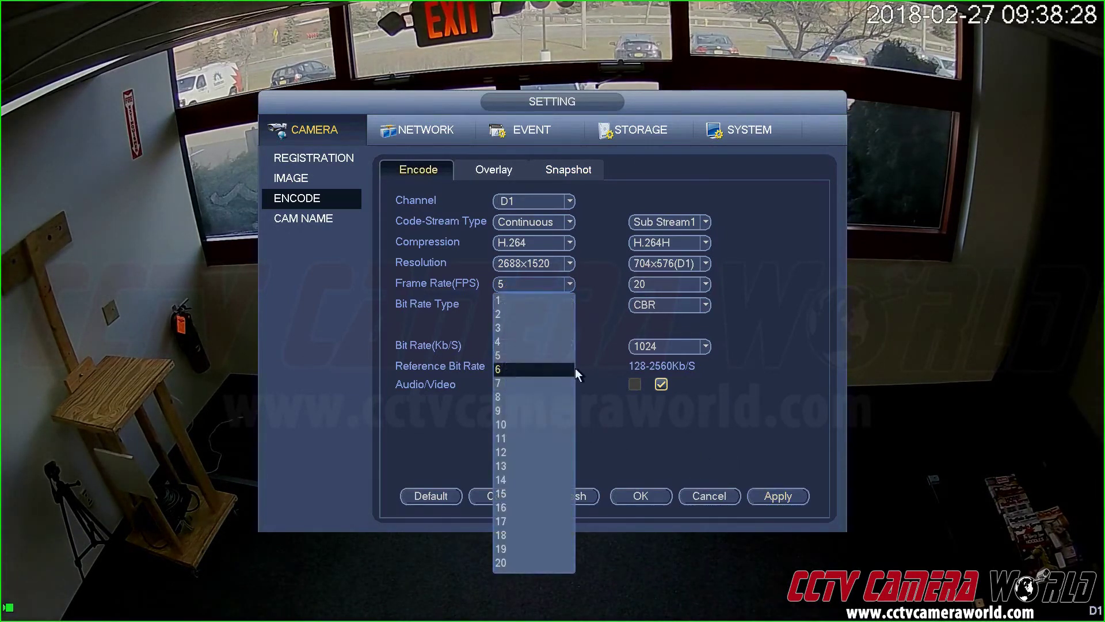
pyautogui.click(516, 567)
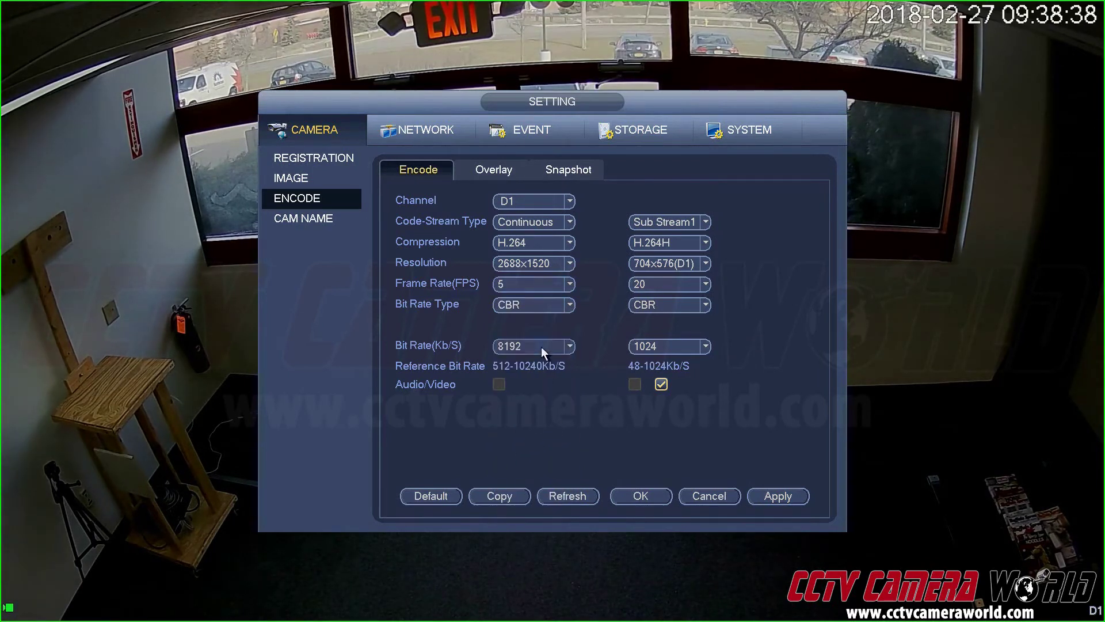
pyautogui.click(534, 283)
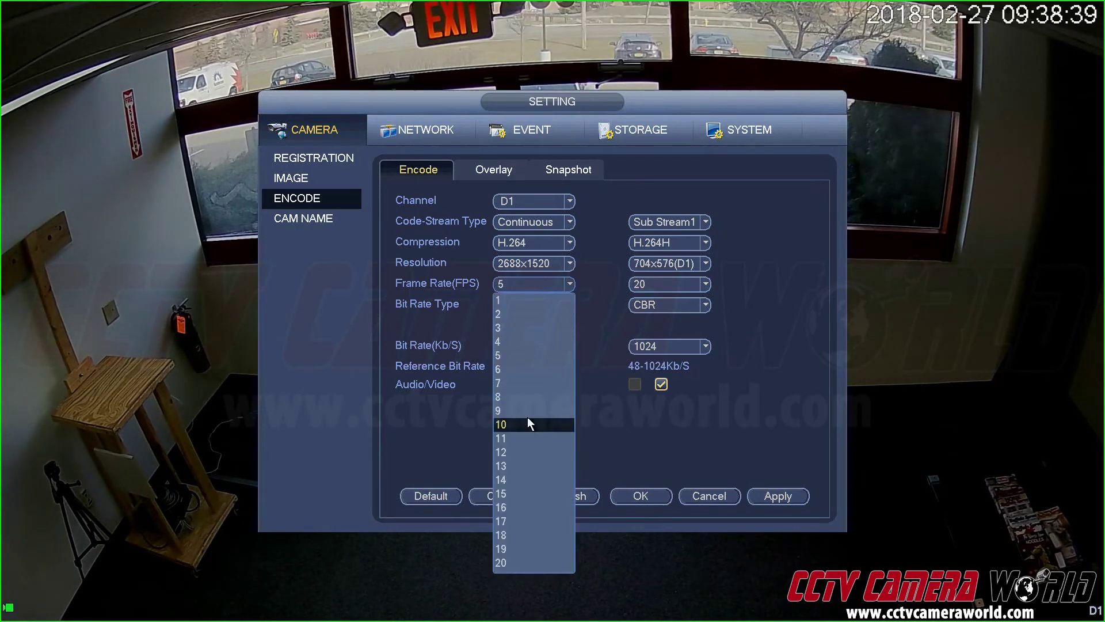
pyautogui.click(525, 562)
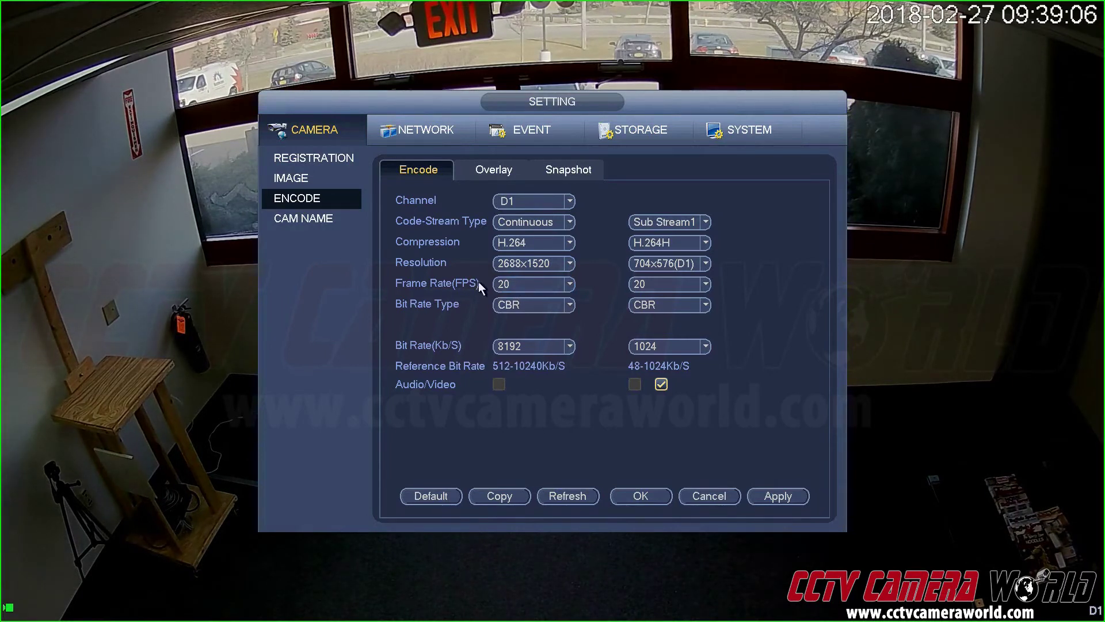
# Review the main stream's frame rate choices, keeping 20 FPS, and set channel D1's main bit rate to 4096 Kb/S
pyautogui.click(502, 284)
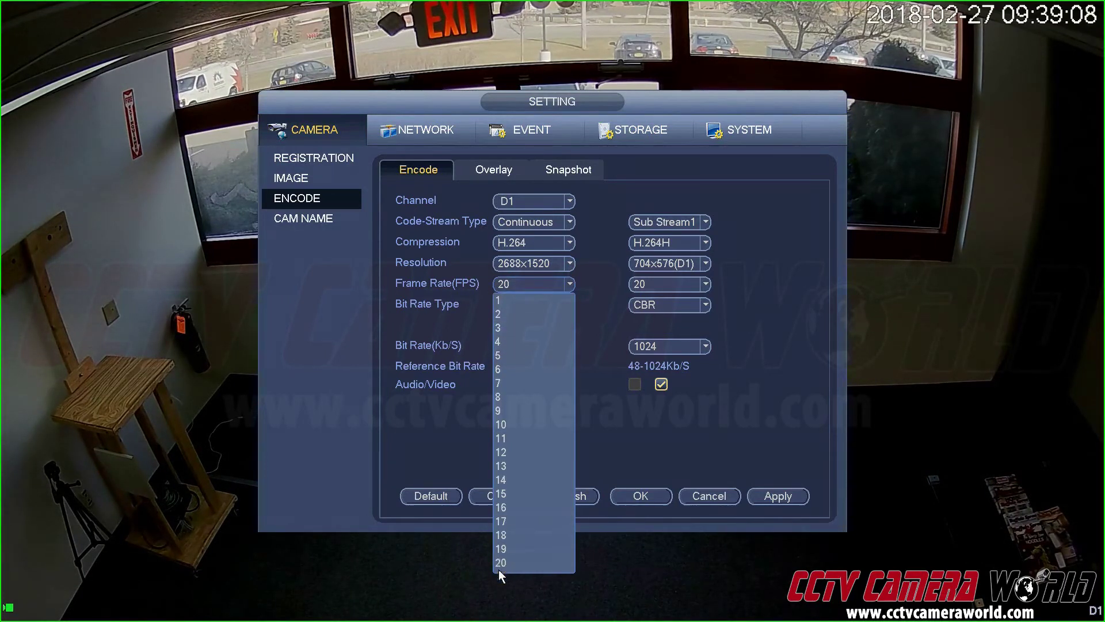
pyautogui.click(442, 454)
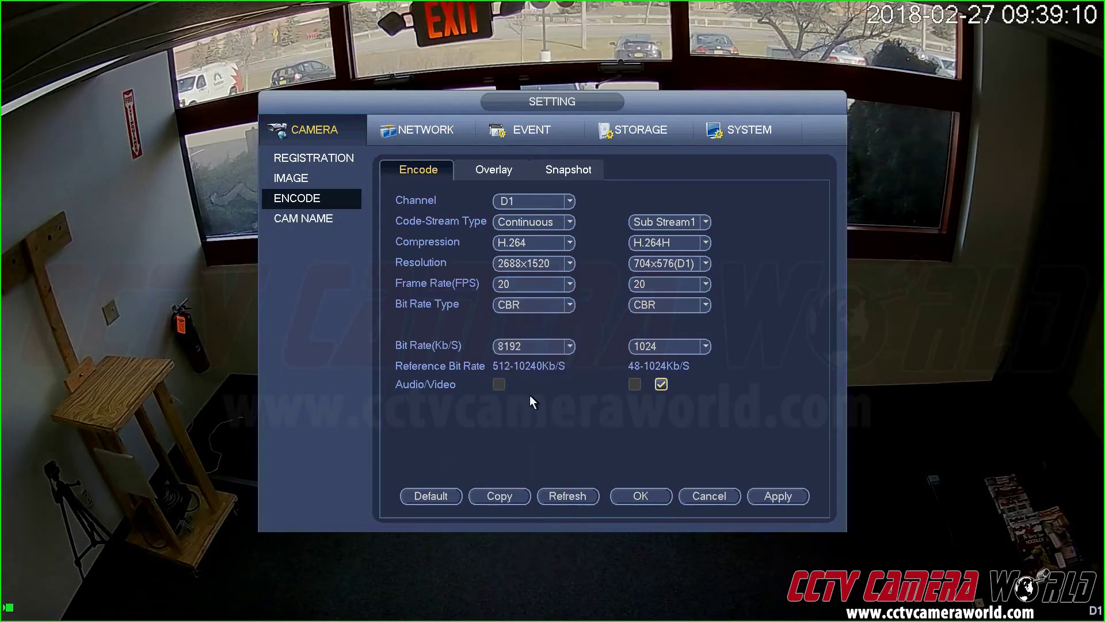
pyautogui.click(523, 286)
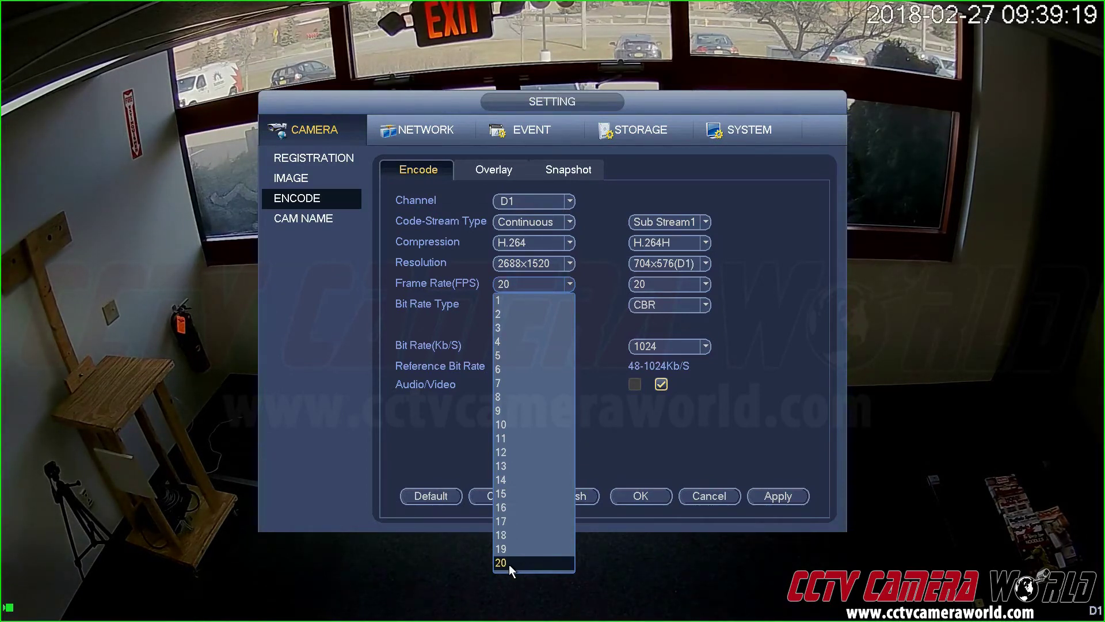
pyautogui.click(457, 425)
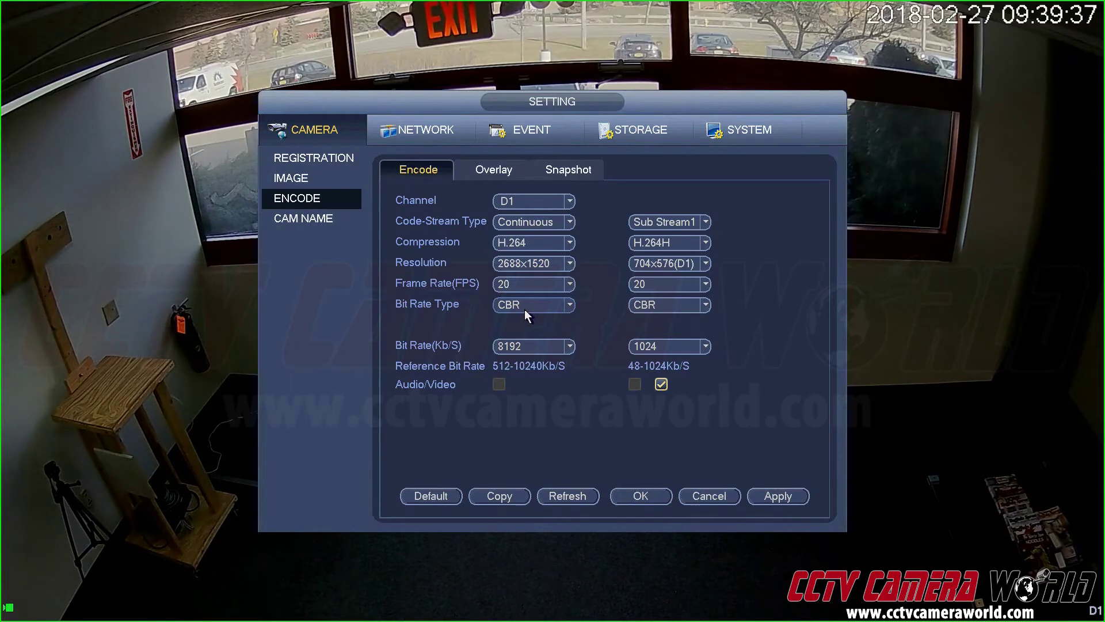
pyautogui.click(511, 347)
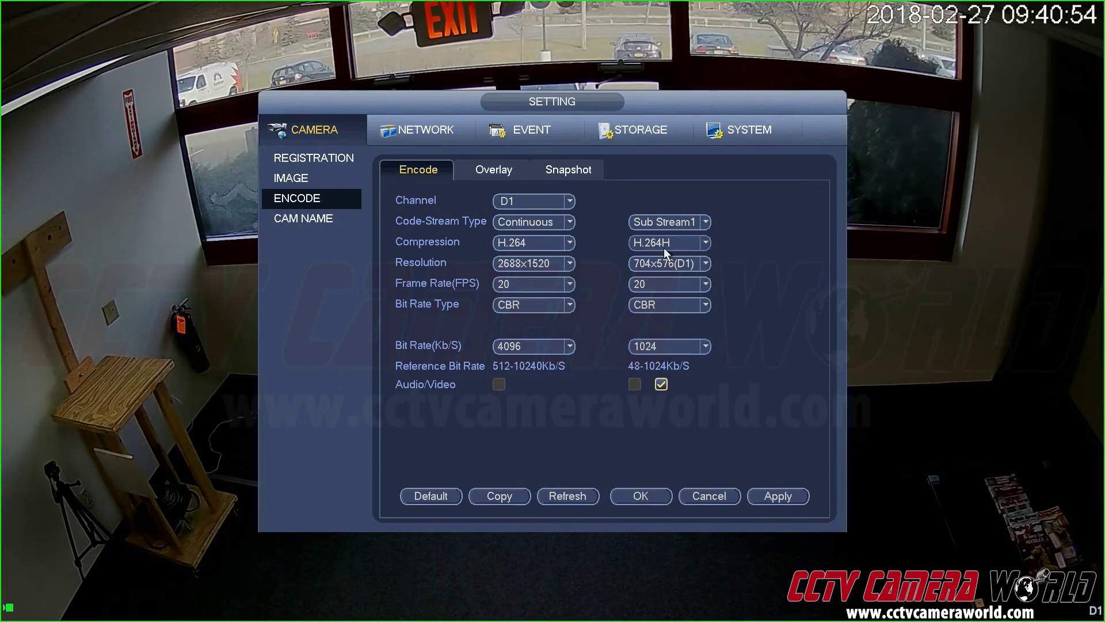
# Review the encode settings of channels D2, D3 and D4 one after another
pyautogui.click(536, 201)
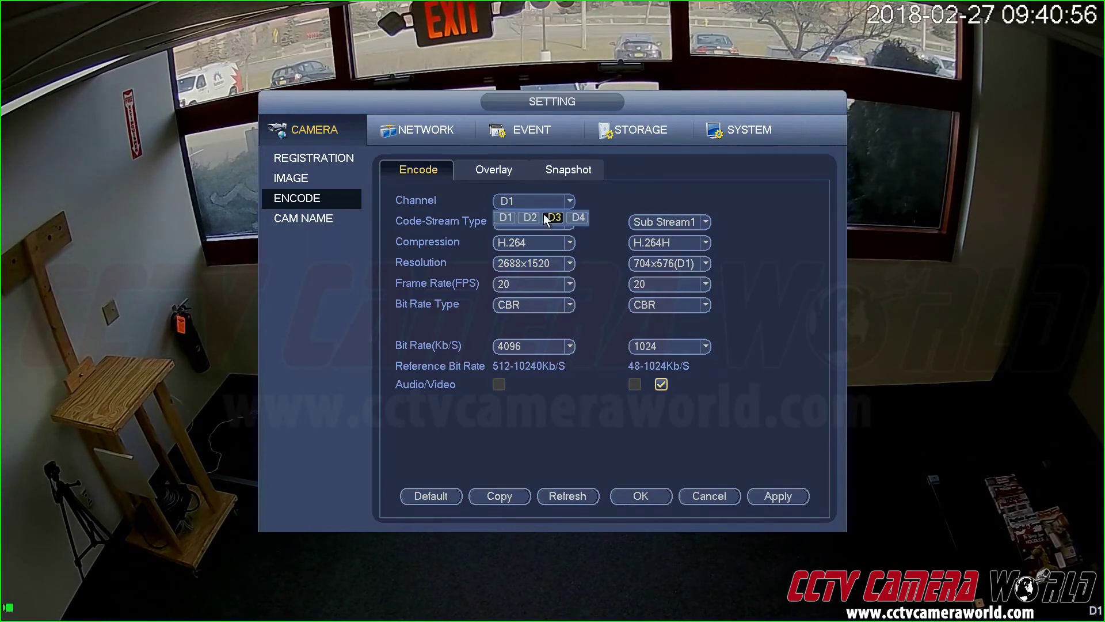
pyautogui.click(536, 216)
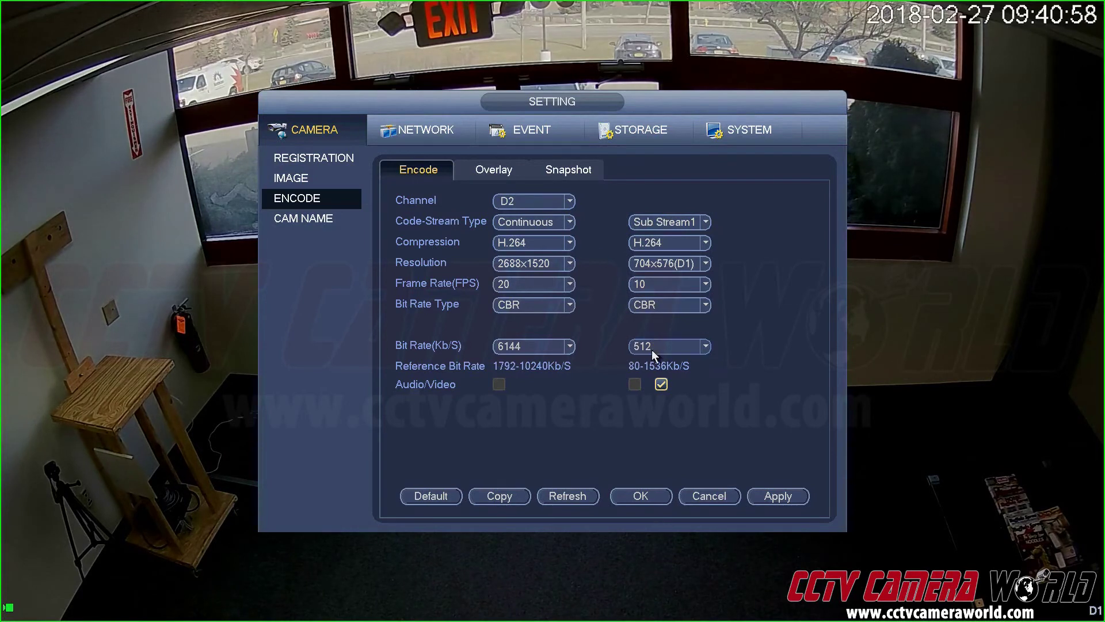
pyautogui.click(540, 200)
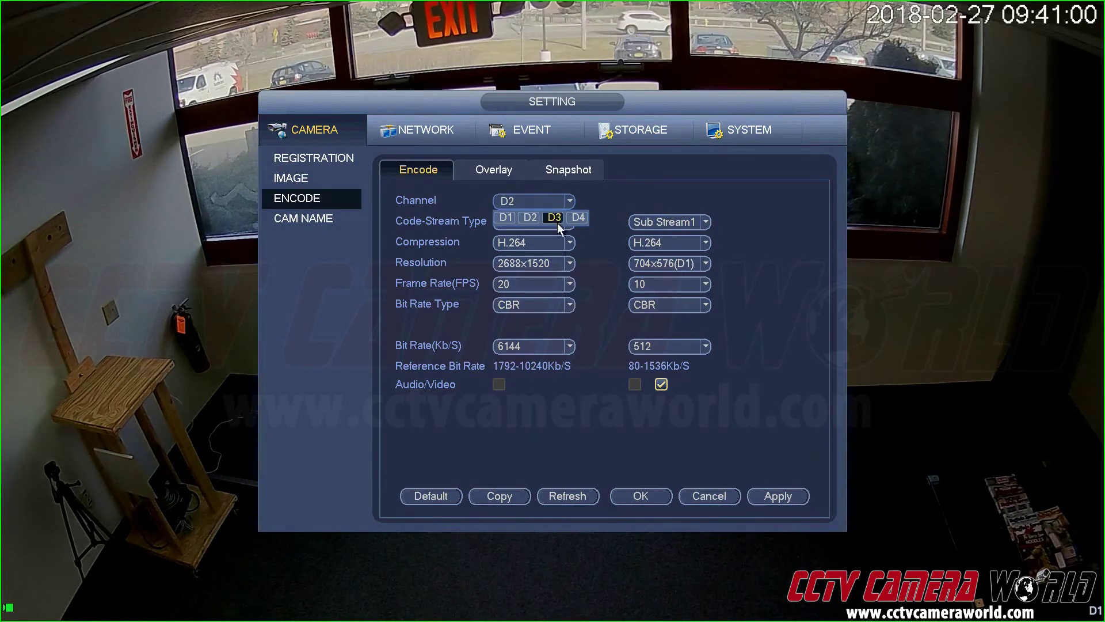
pyautogui.click(555, 221)
pyautogui.click(544, 202)
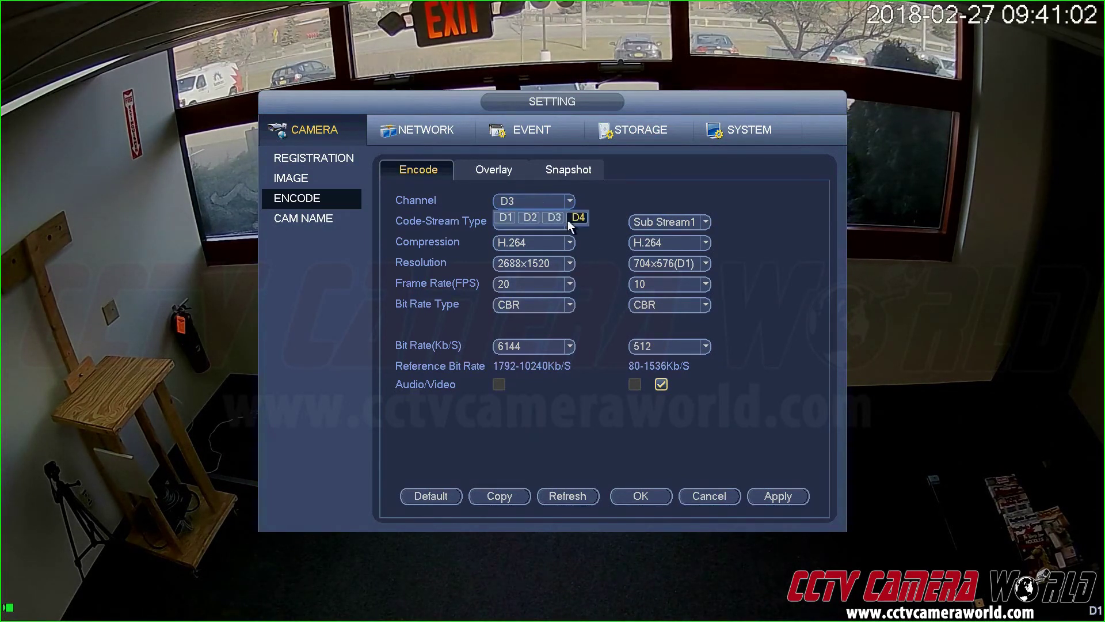
pyautogui.click(569, 220)
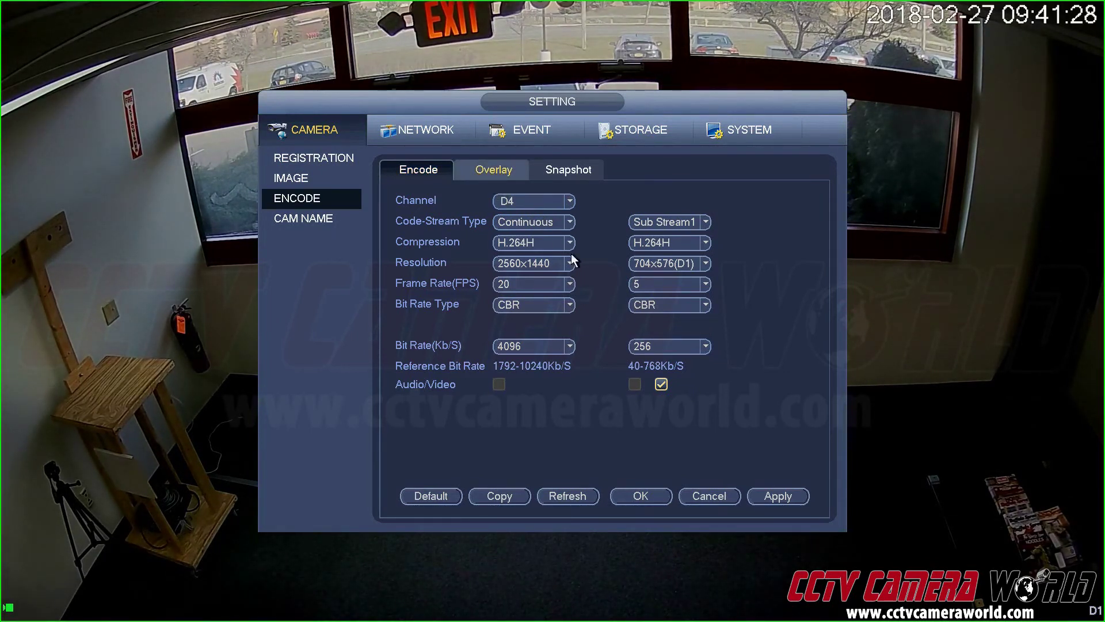
# Set channel D1's Sub Stream1 resolution to 352x288(CIF) and its compression to H.264
pyautogui.click(513, 200)
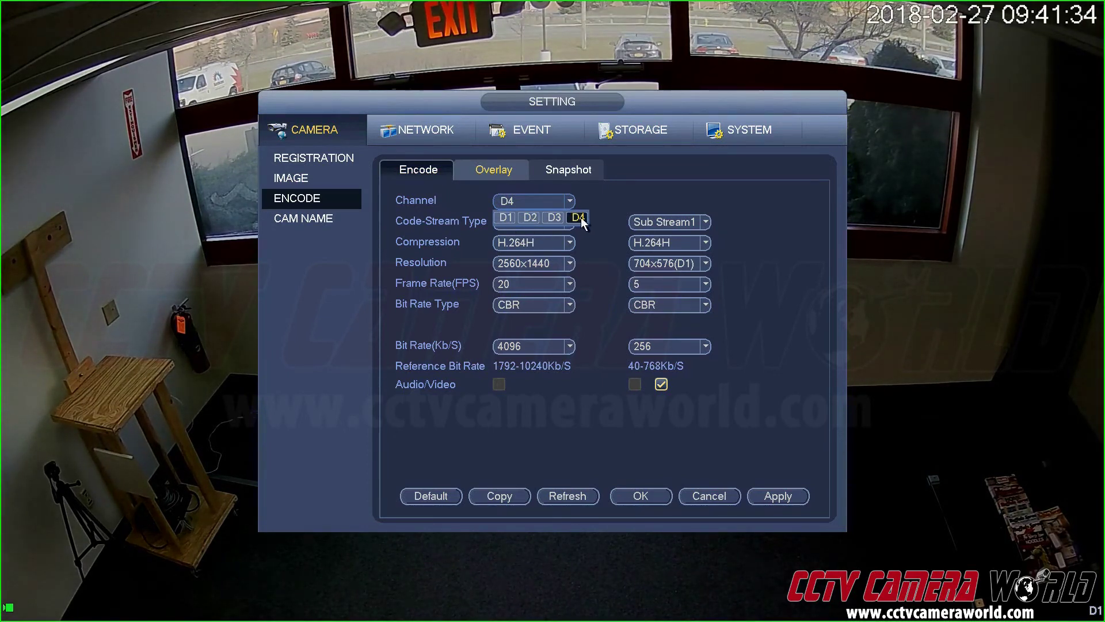
pyautogui.click(506, 216)
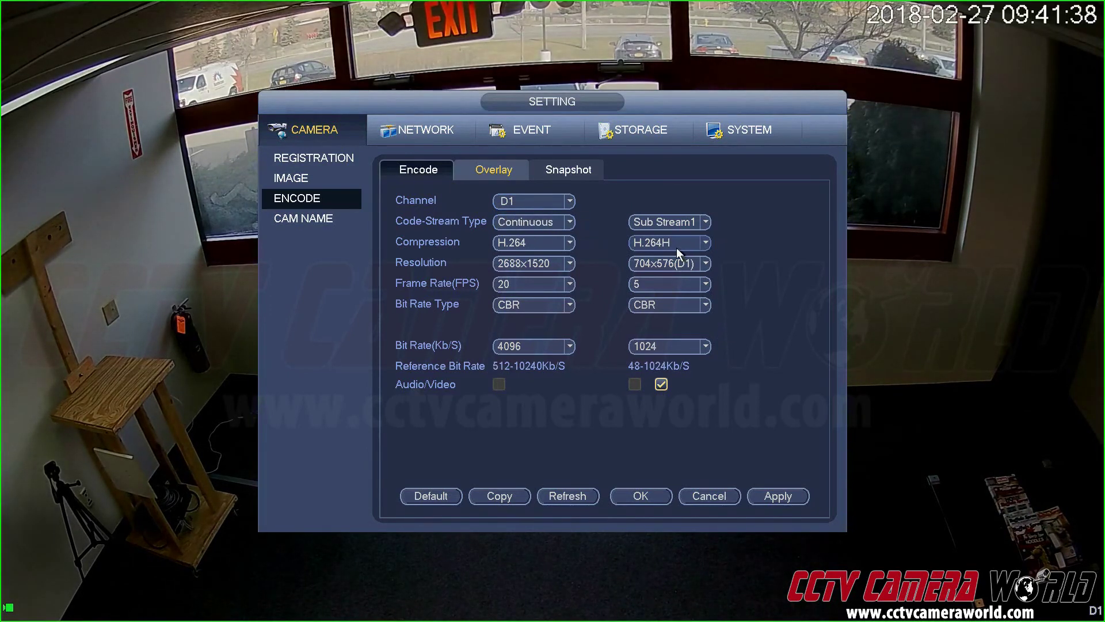
pyautogui.click(668, 263)
pyautogui.click(664, 307)
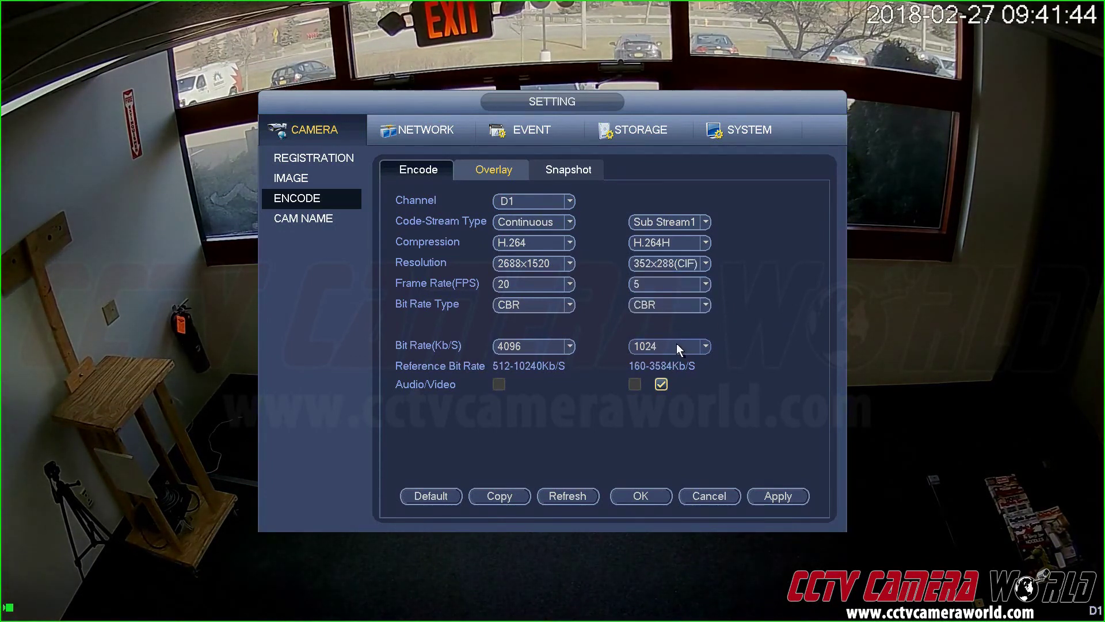
pyautogui.click(685, 243)
pyautogui.click(676, 260)
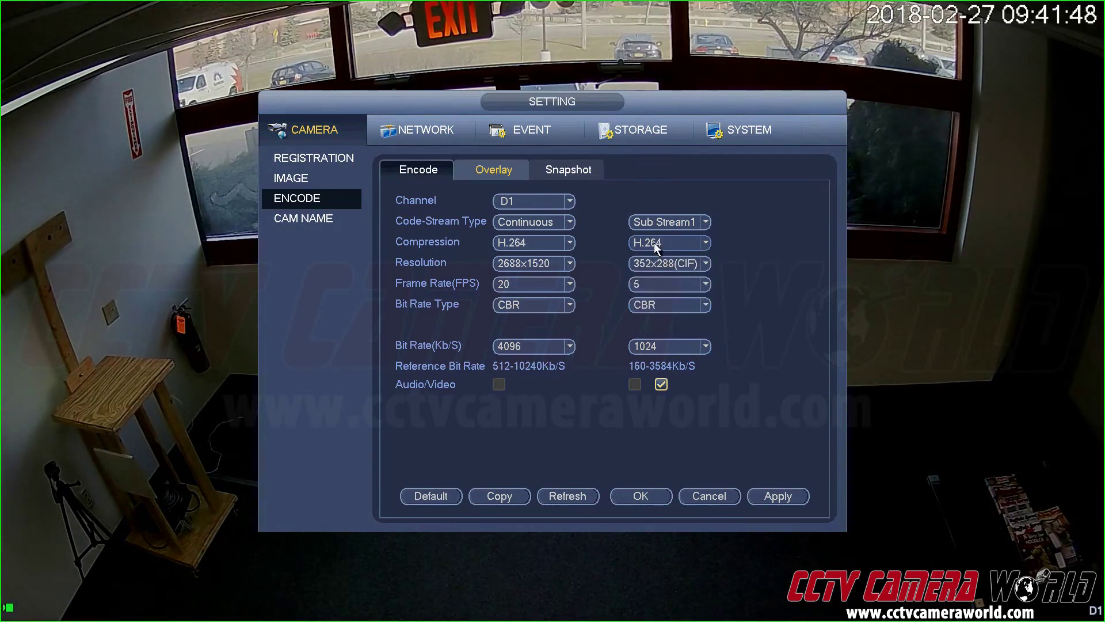
# Keep channel D1's sub stream at 5 FPS, set its bit rate to 256 Kb/S and apply the settings
pyautogui.click(654, 282)
pyautogui.click(636, 354)
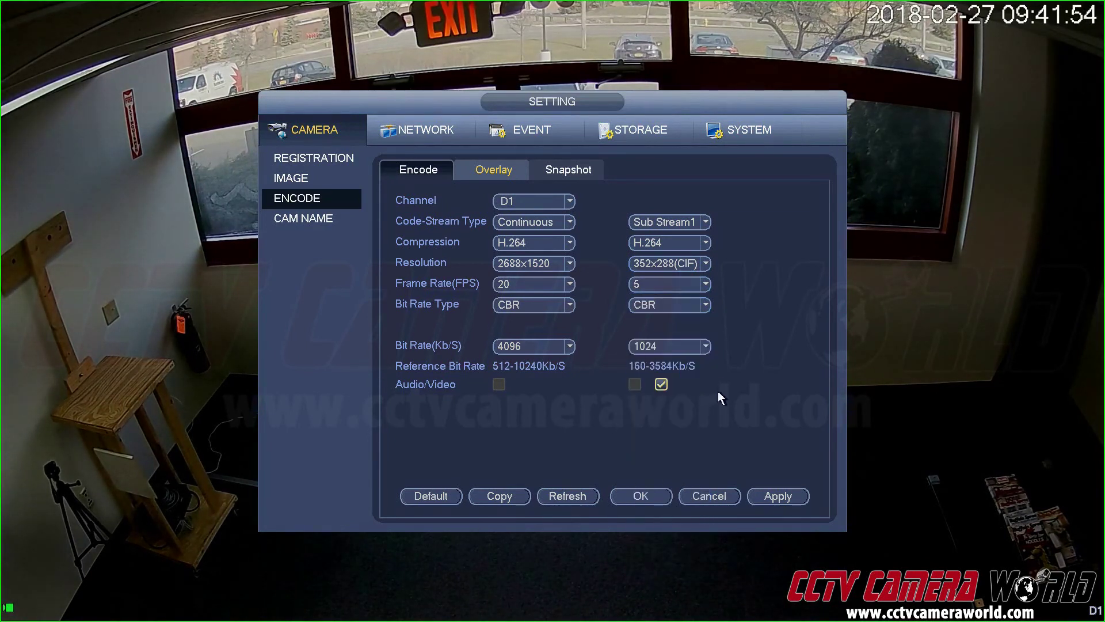
pyautogui.click(662, 345)
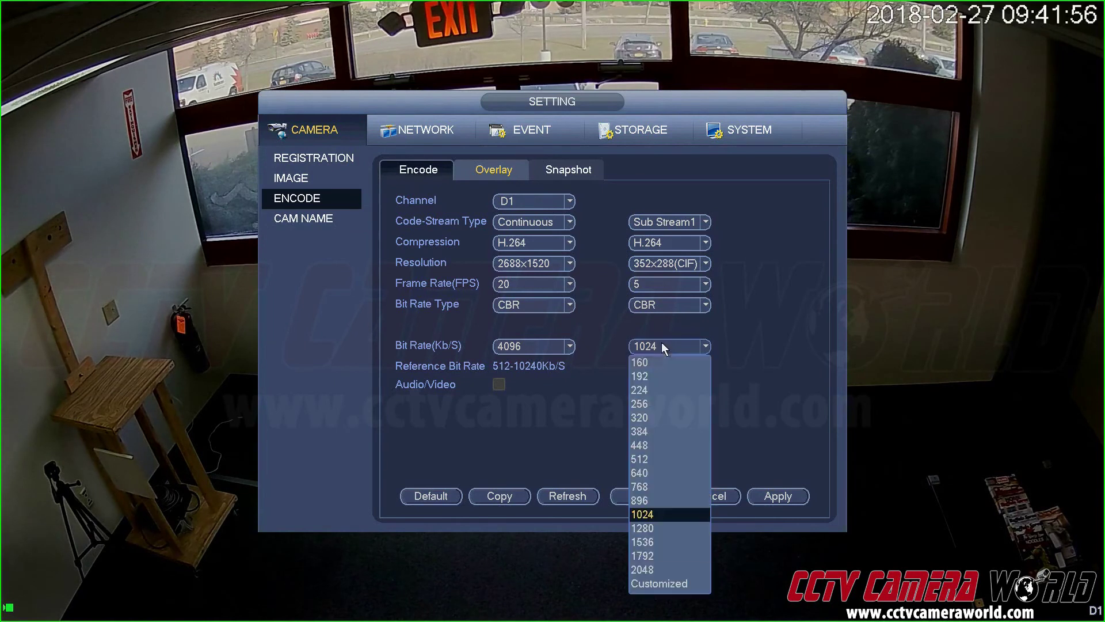
pyautogui.click(663, 403)
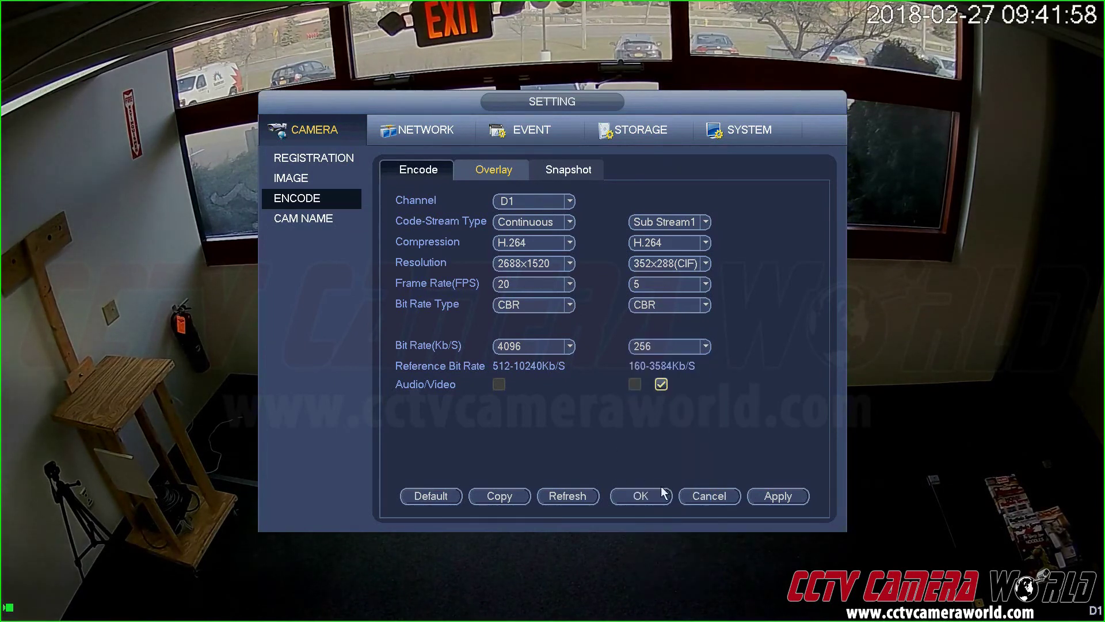
pyautogui.click(772, 496)
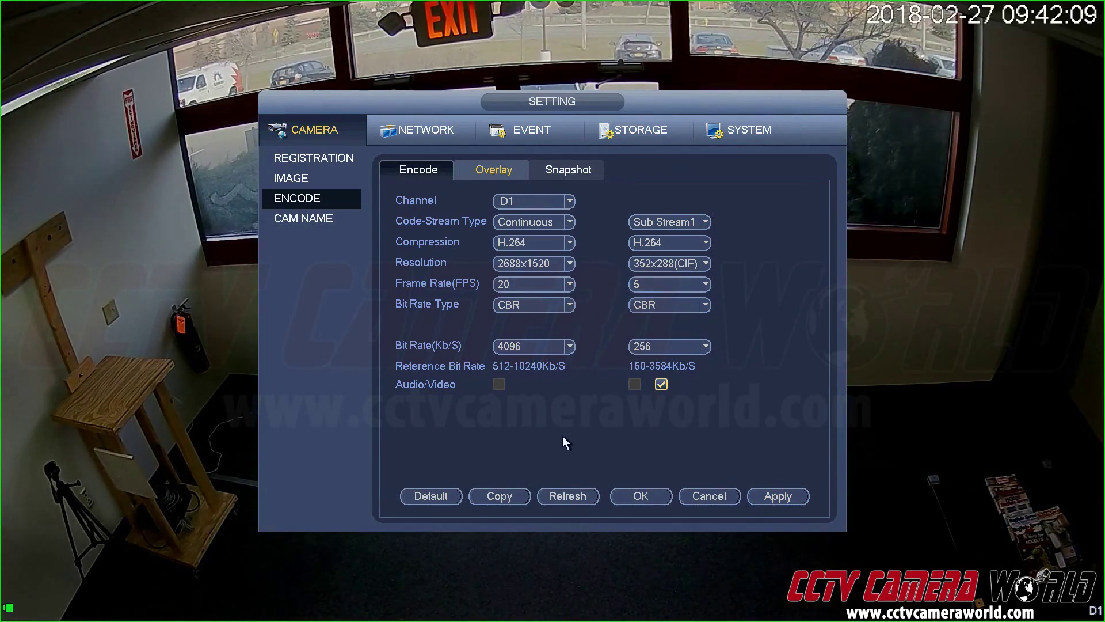
# Set channel D2's sub stream to 5 FPS, 352x288(CIF) resolution and a 256 Kb/S bit rate
pyautogui.click(535, 201)
pyautogui.click(537, 219)
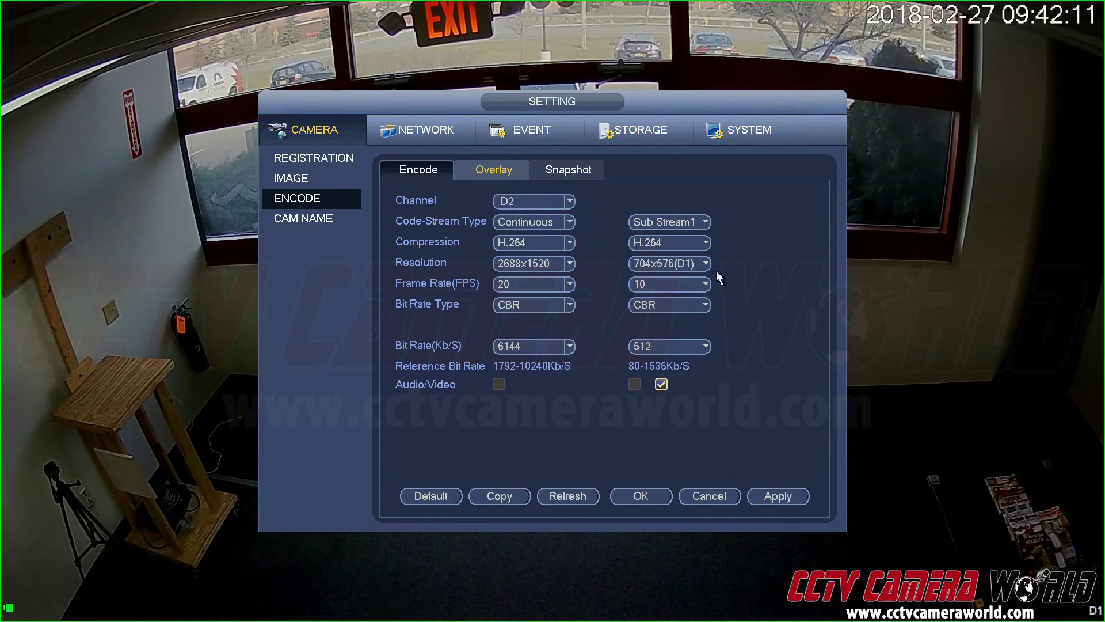
pyautogui.click(667, 284)
pyautogui.click(649, 358)
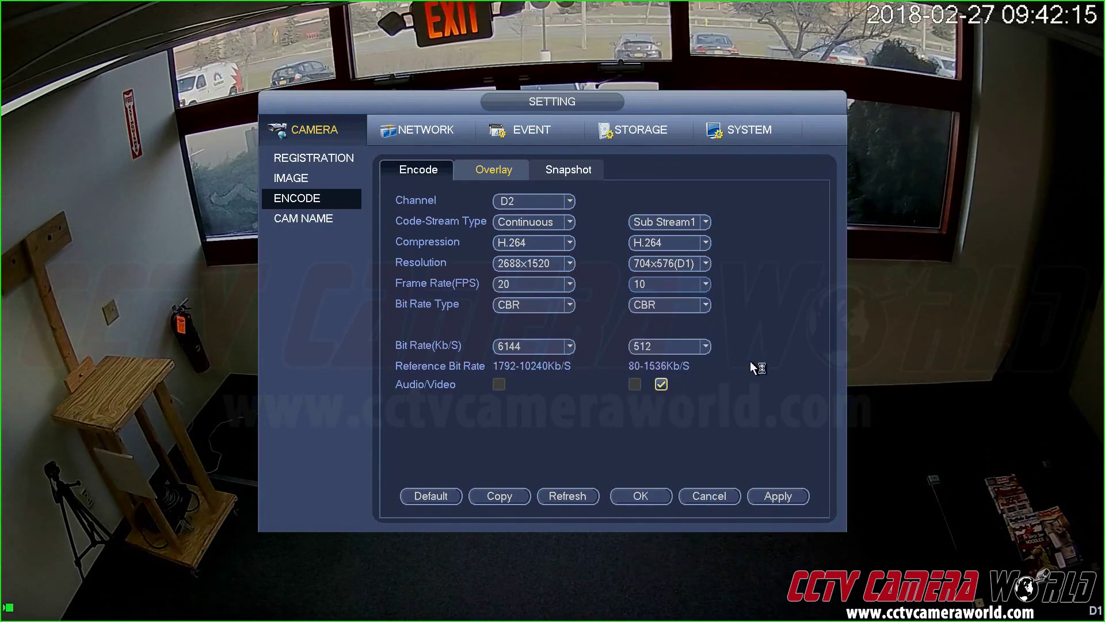
pyautogui.click(655, 265)
pyautogui.click(649, 291)
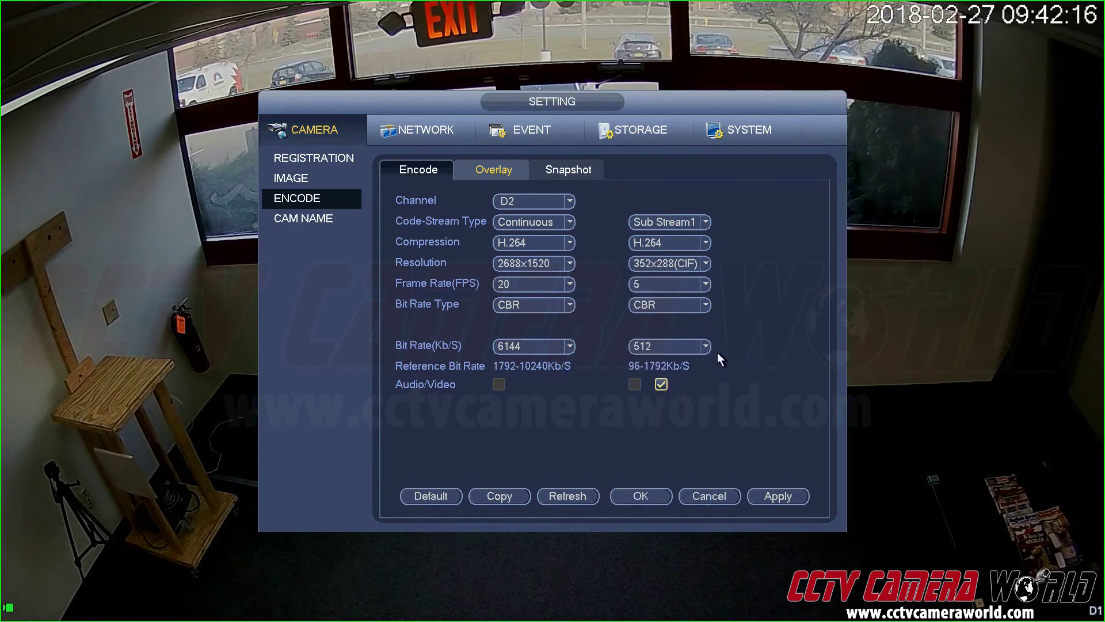
pyautogui.click(665, 348)
pyautogui.click(647, 430)
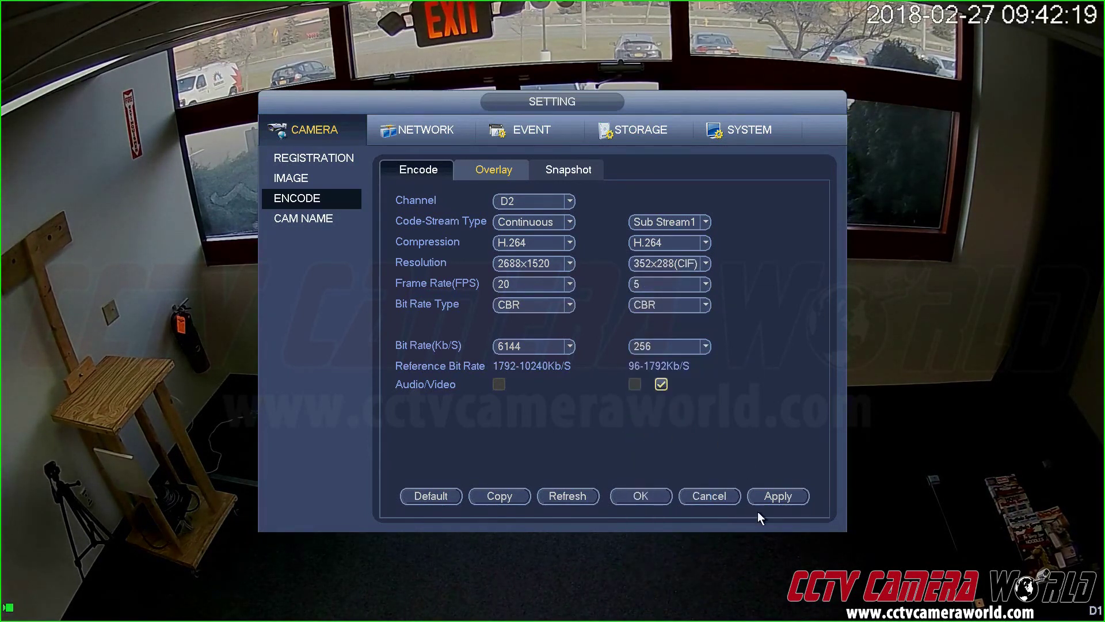
# Set channel D3's sub stream to 352x288(CIF) resolution, 5 FPS and a 256 Kb/S bit rate
pyautogui.click(570, 200)
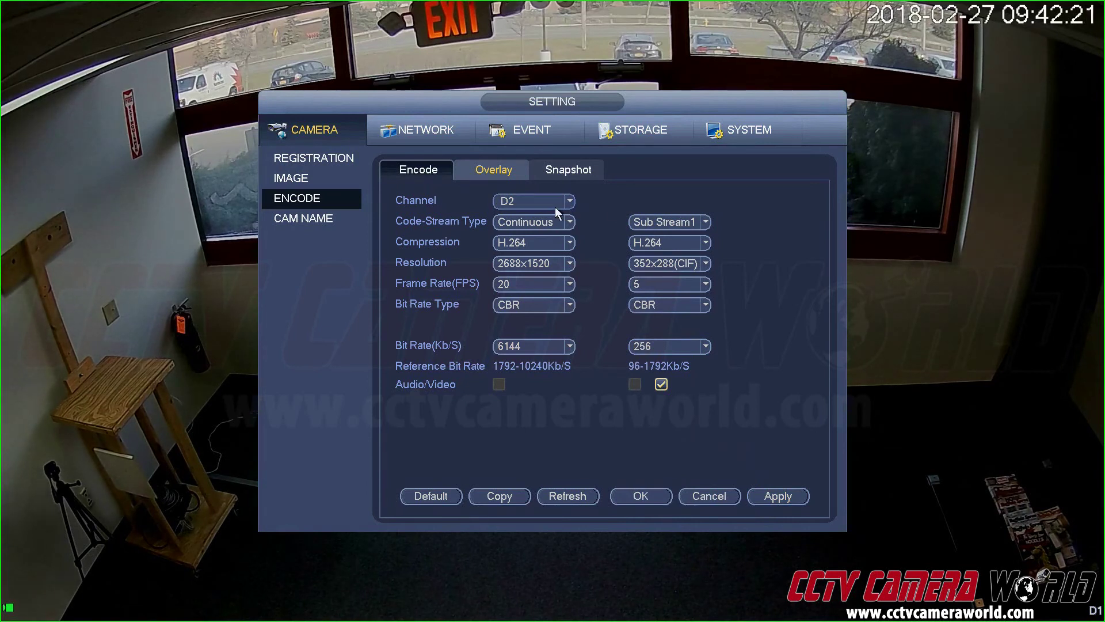
pyautogui.click(554, 217)
pyautogui.click(667, 263)
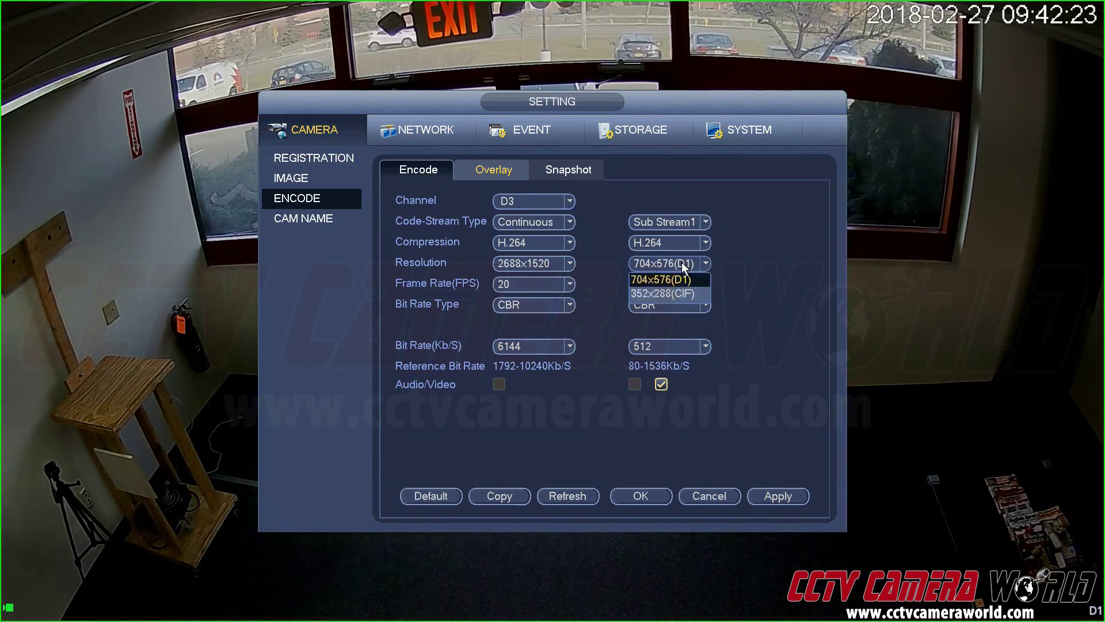
pyautogui.click(657, 277)
pyautogui.click(669, 285)
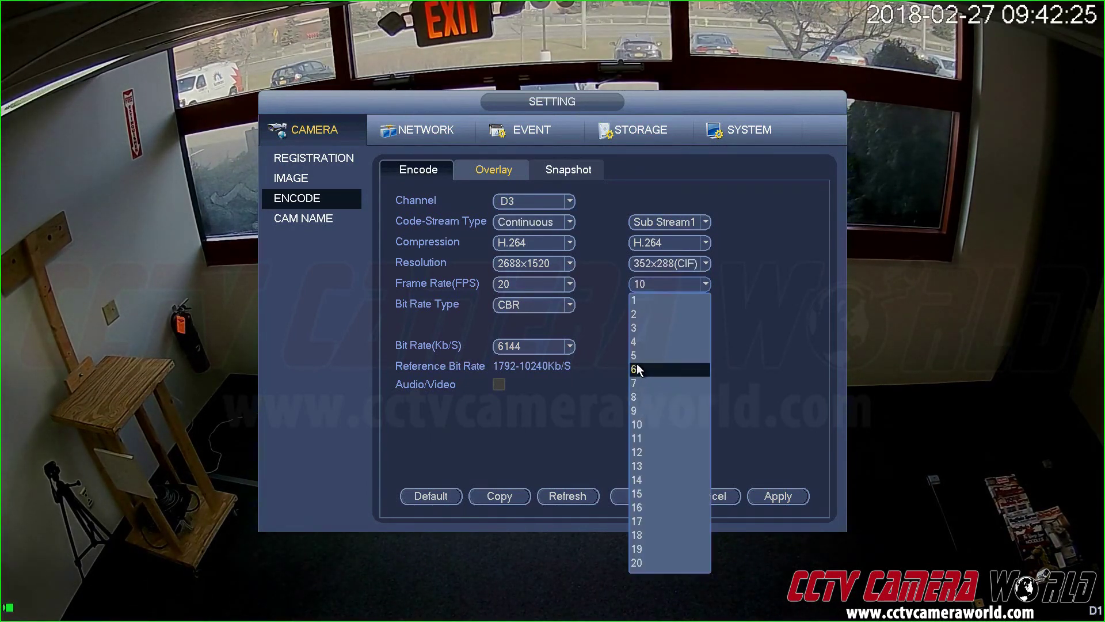
pyautogui.click(744, 355)
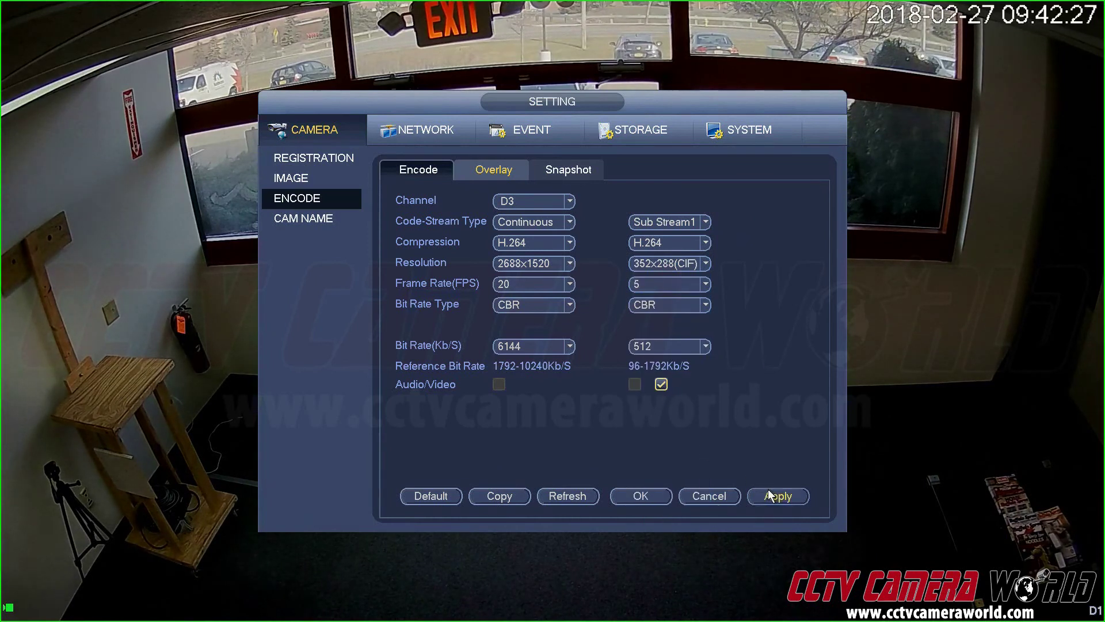
pyautogui.click(663, 344)
pyautogui.click(643, 432)
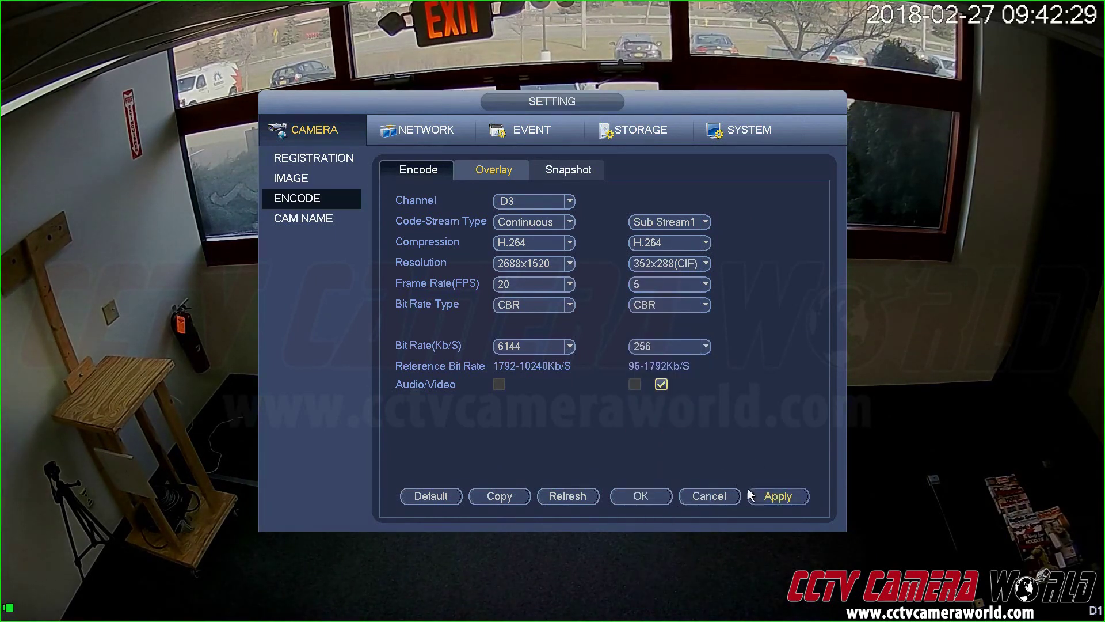
# Set channel D4's sub stream resolution to 352x288(CIF)
pyautogui.click(528, 206)
pyautogui.click(577, 218)
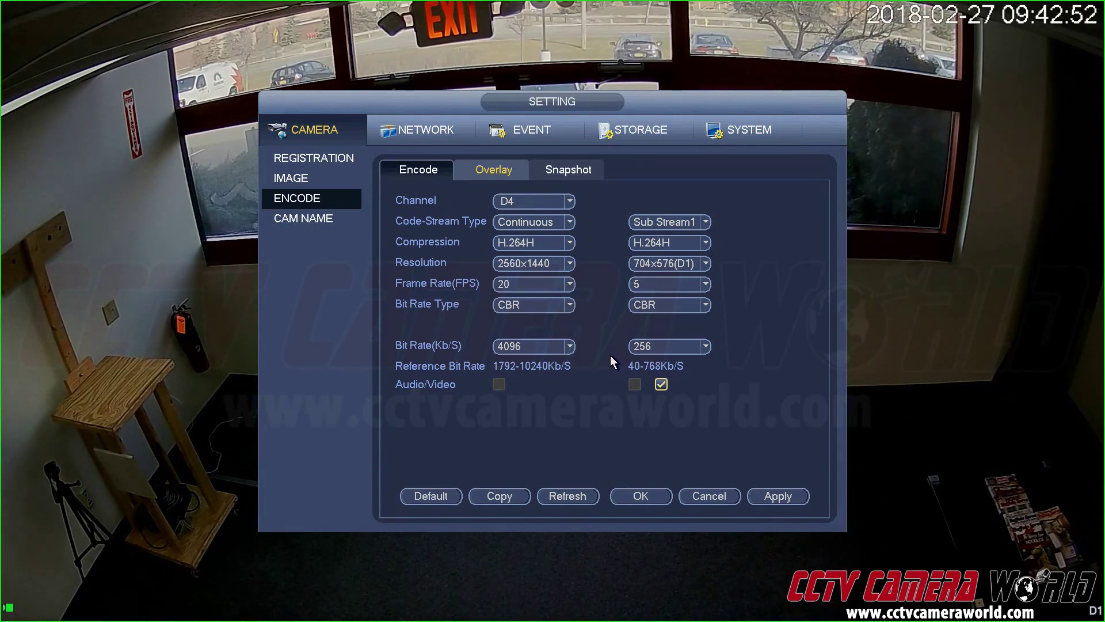
pyautogui.click(664, 263)
pyautogui.click(679, 291)
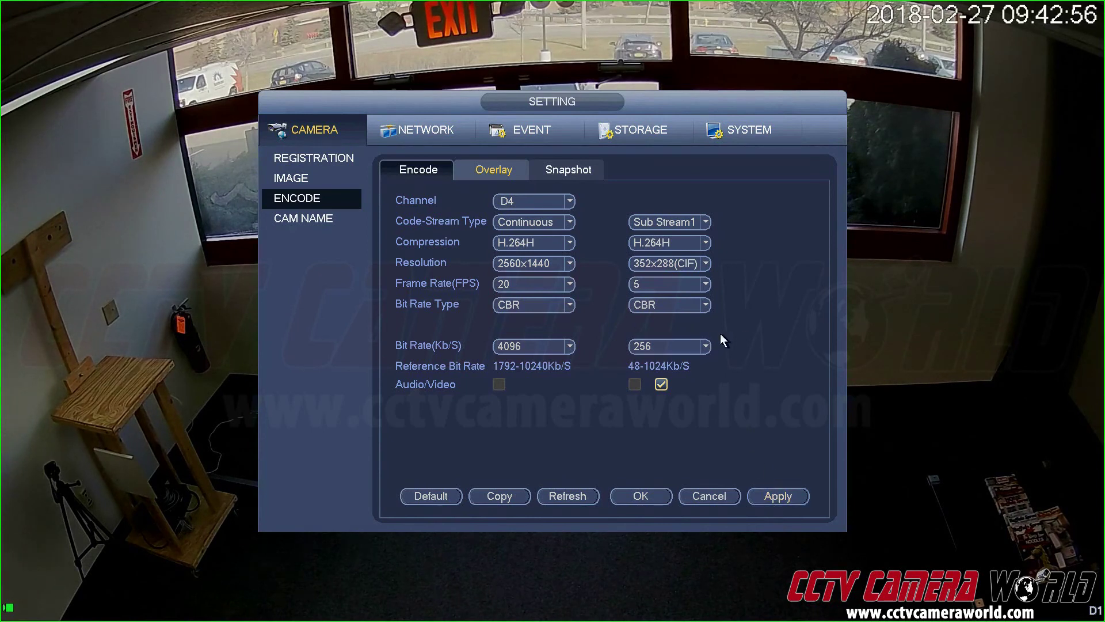
# Review the resolution and bit rate choices for channel D1's main stream, keeping 2688x1520 and 4096 Kb/S
pyautogui.click(518, 201)
pyautogui.click(506, 216)
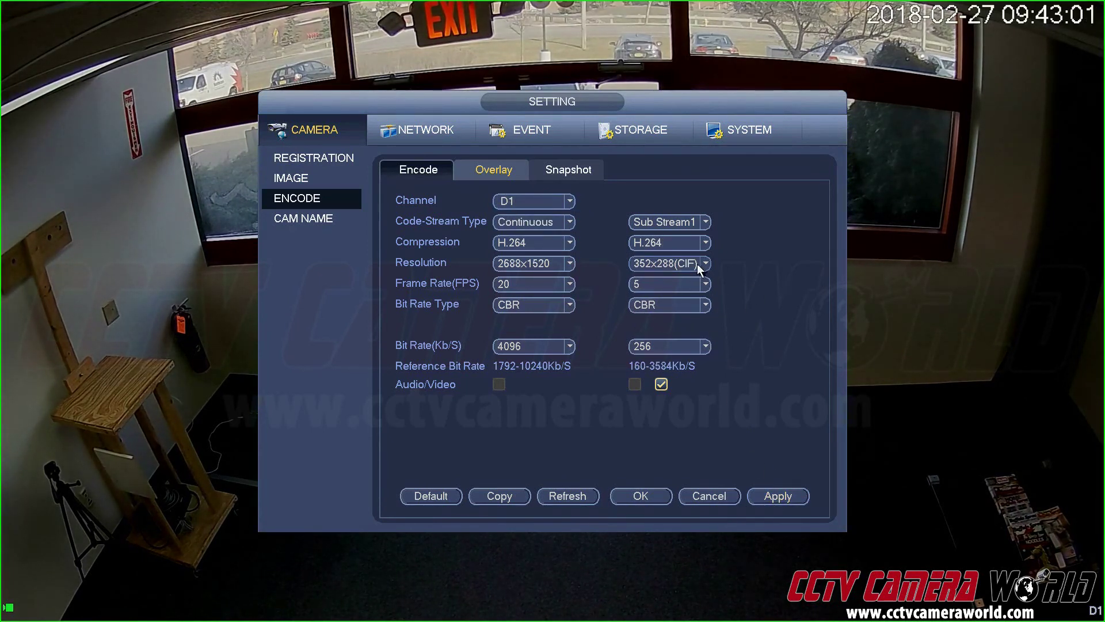
pyautogui.click(544, 264)
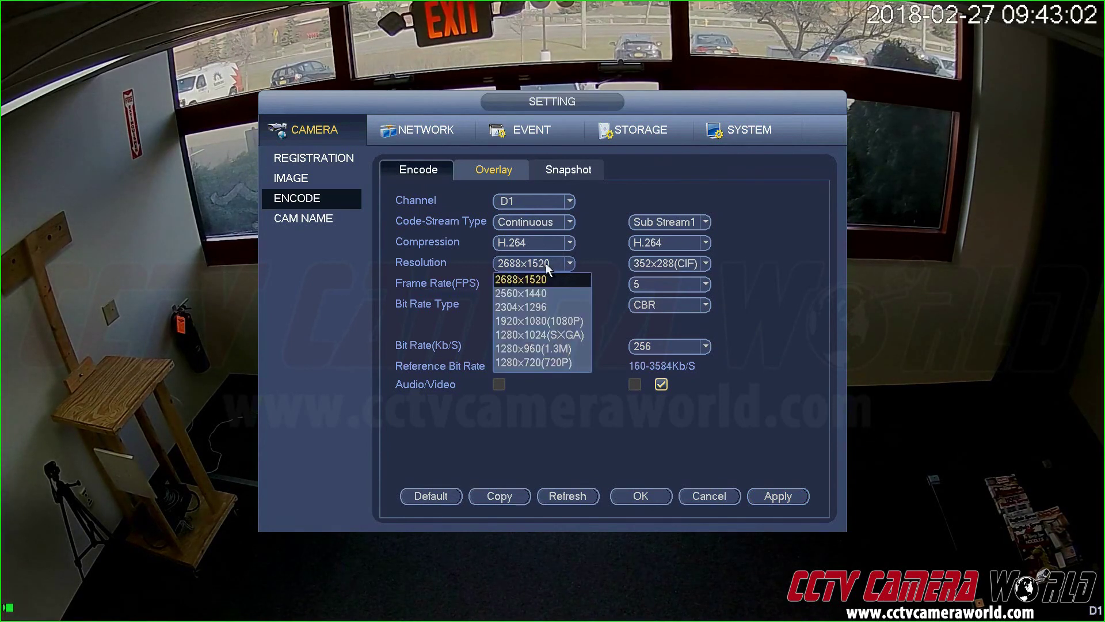
pyautogui.click(545, 278)
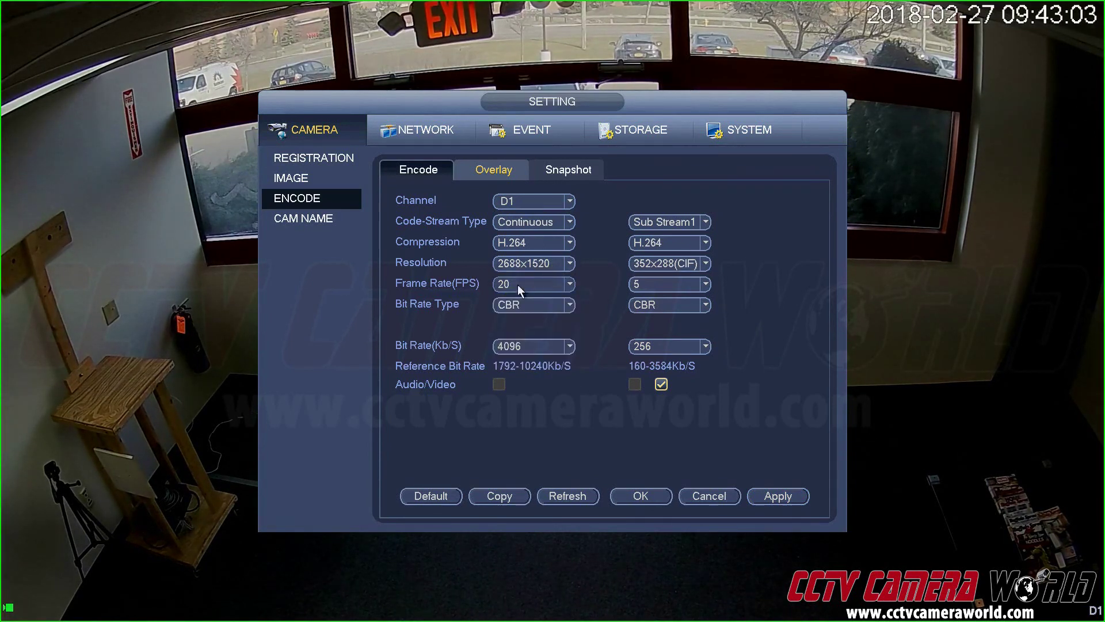
pyautogui.click(513, 345)
pyautogui.click(511, 364)
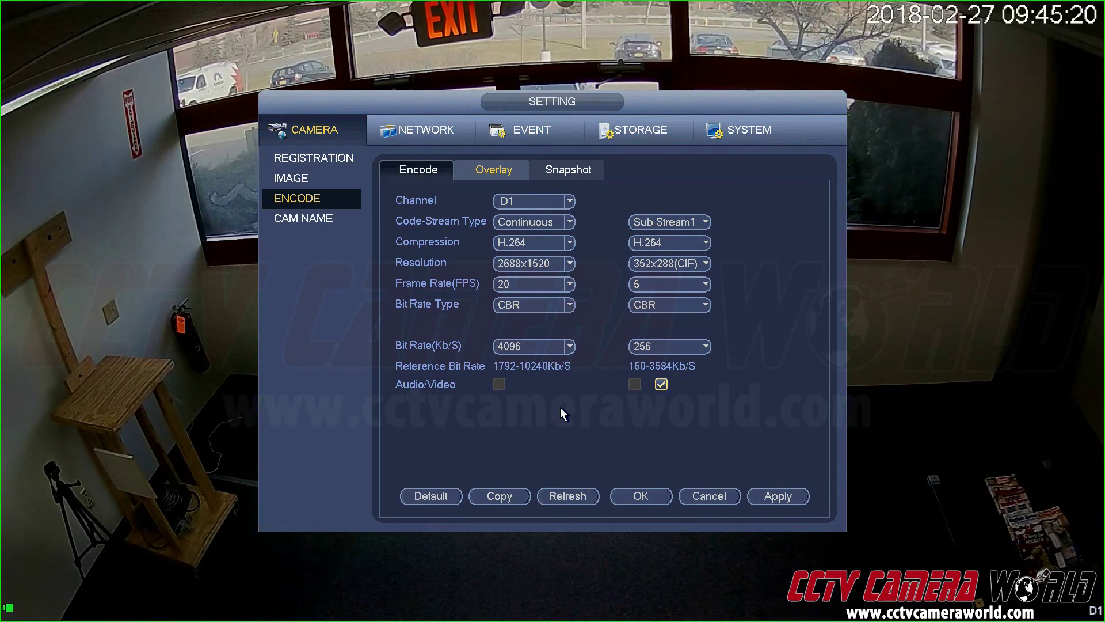
# Open the channel selection for copying channel D1's encode settings
pyautogui.click(495, 492)
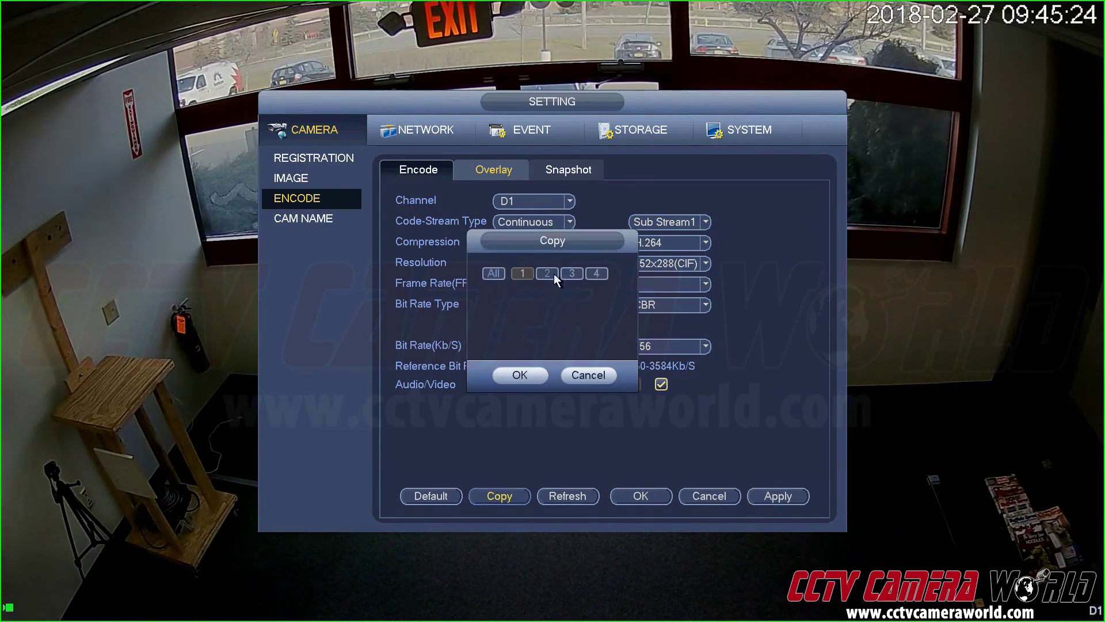